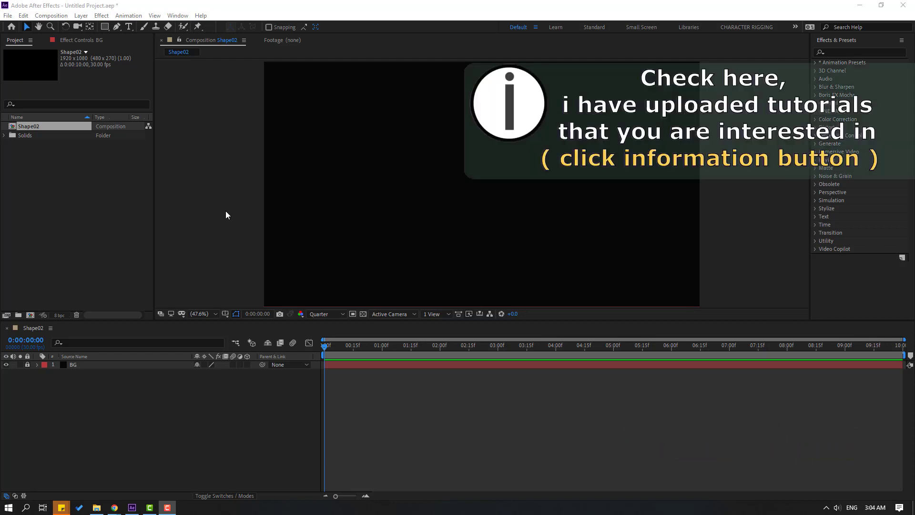
Step: Pen-draw a vertical line down the composition, thin its stroke to 45 px, and name the layer blue
click(115, 28)
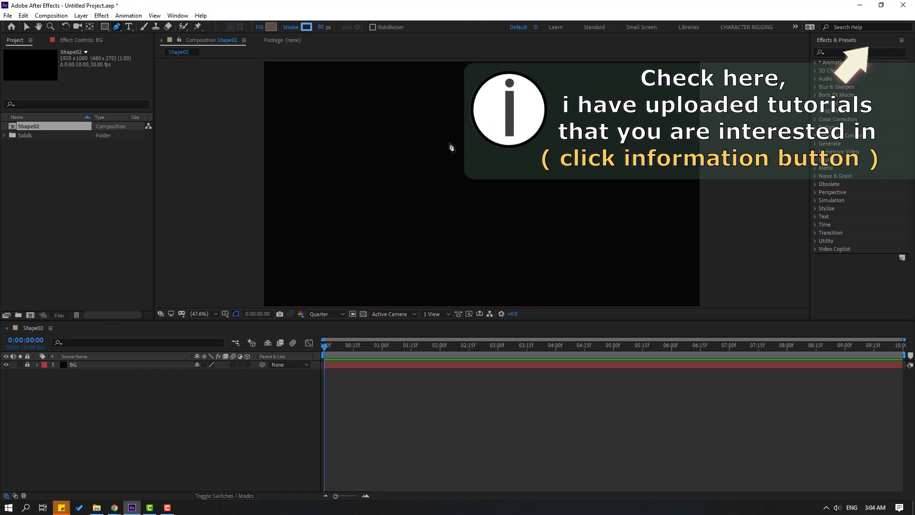
click(453, 97)
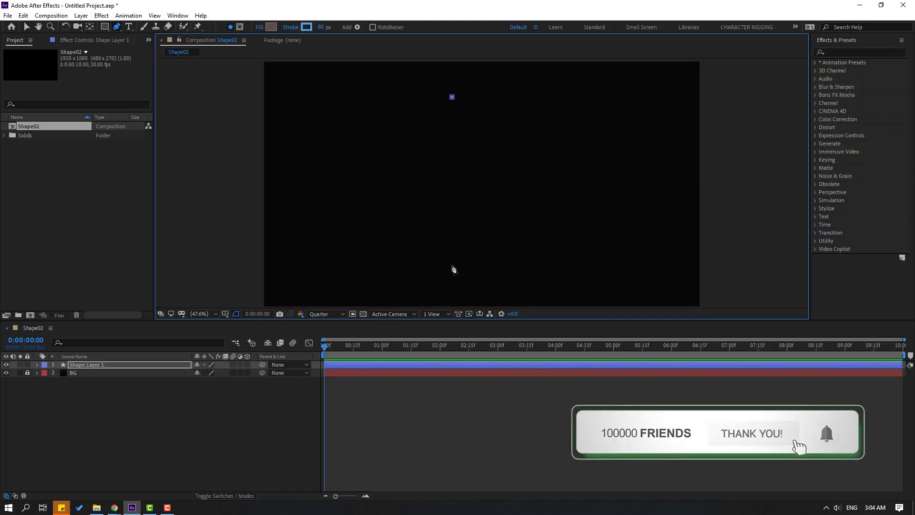
click(452, 267)
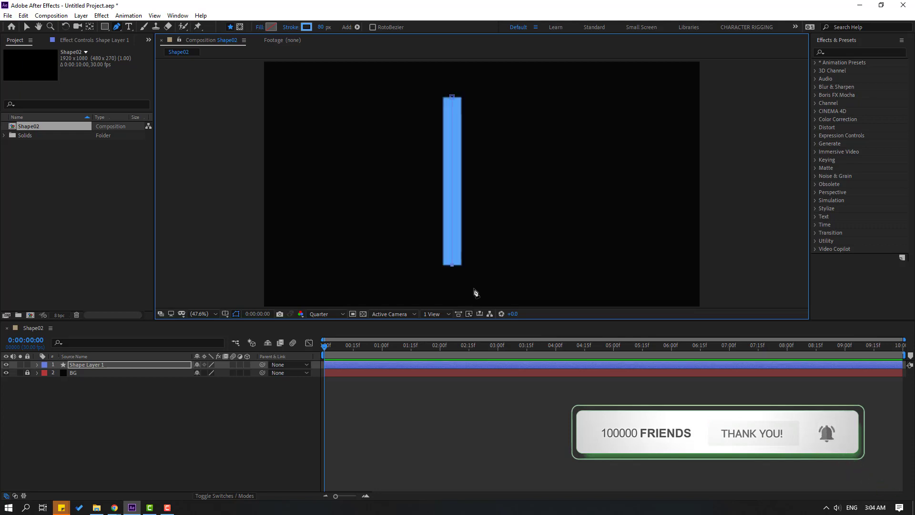
click(27, 28)
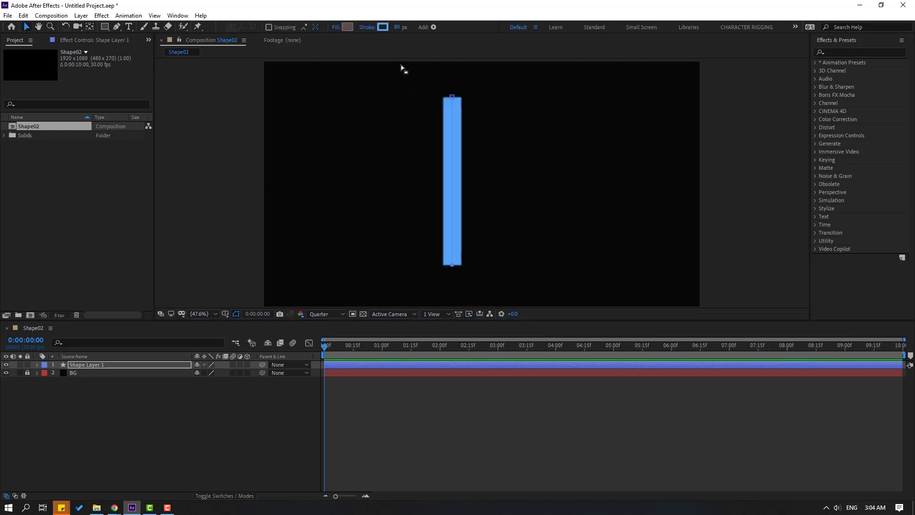
drag(398, 27, 375, 27)
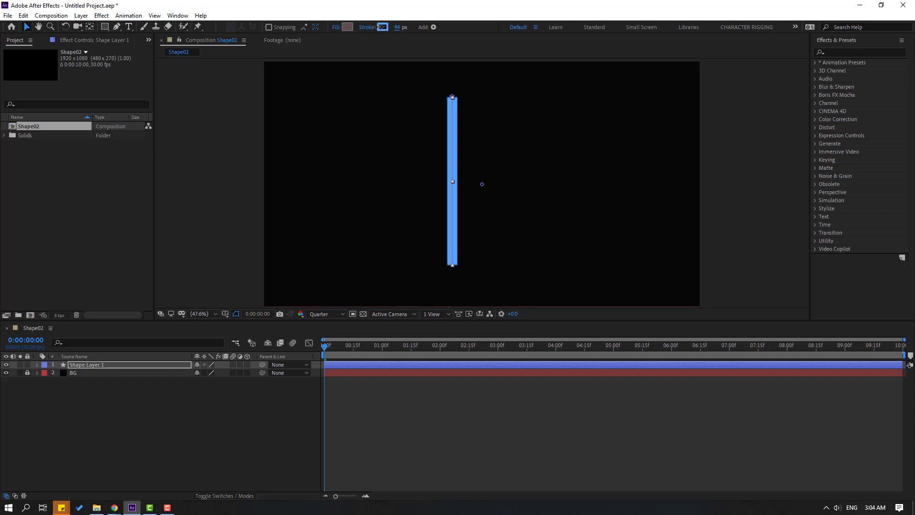
click(90, 366)
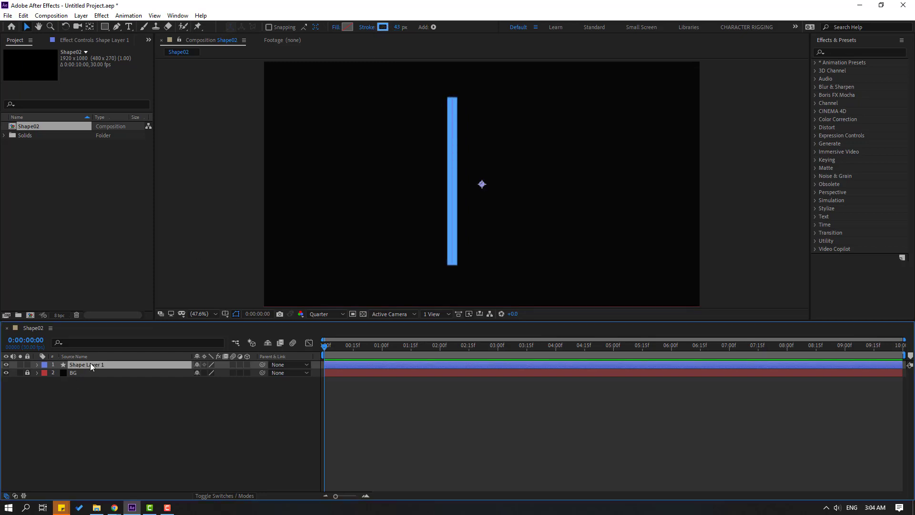
key(Return)
text(b)
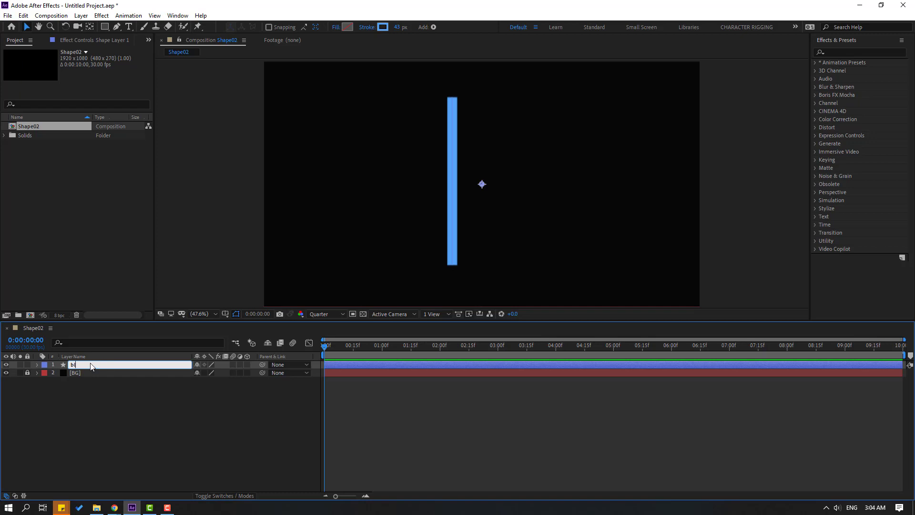
text(lue)
key(Return)
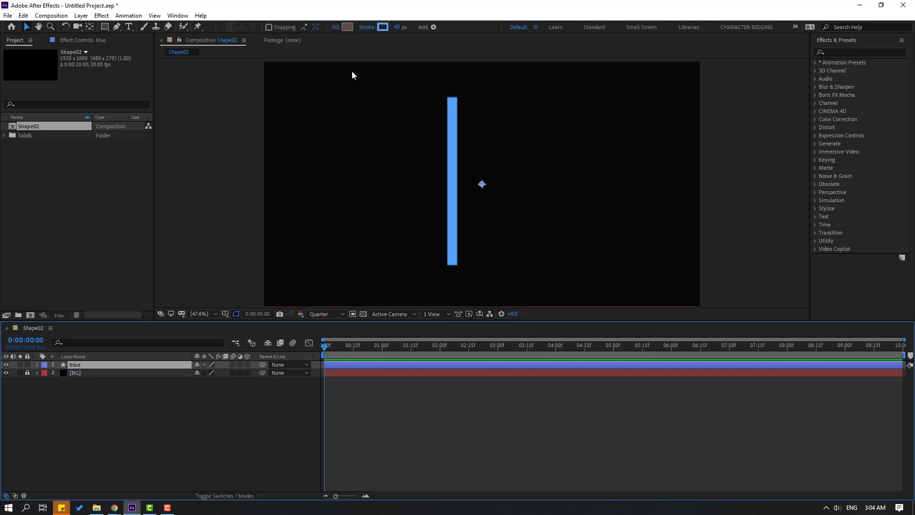
Step: Add a Trim Paths 1 operation to the blue shape and scrub its Start to 100%
click(434, 28)
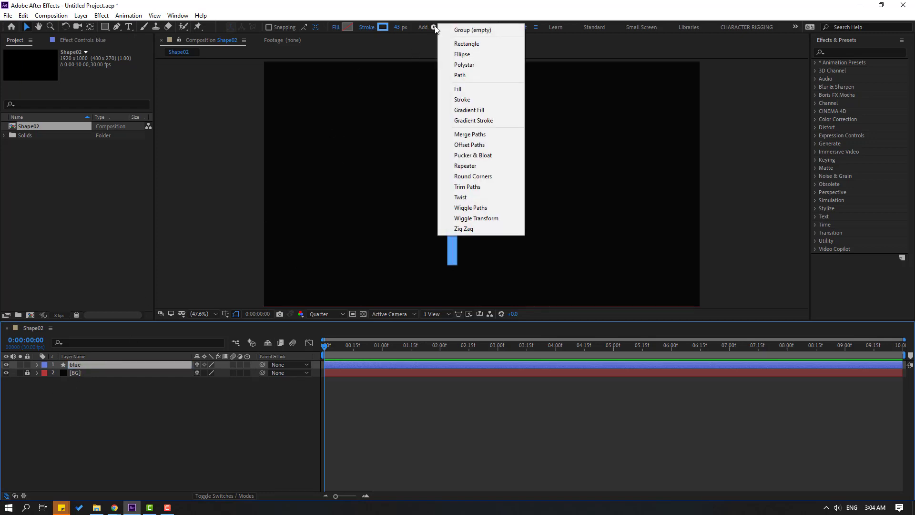
click(463, 187)
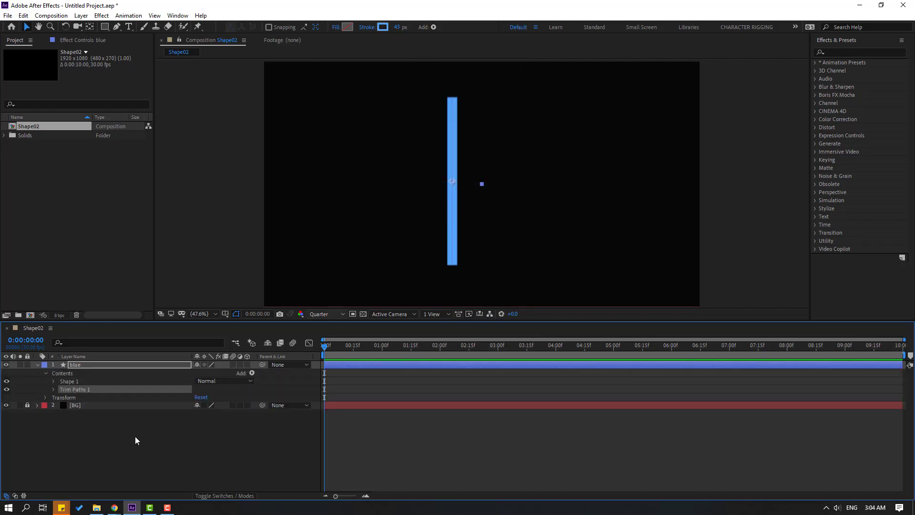
click(55, 390)
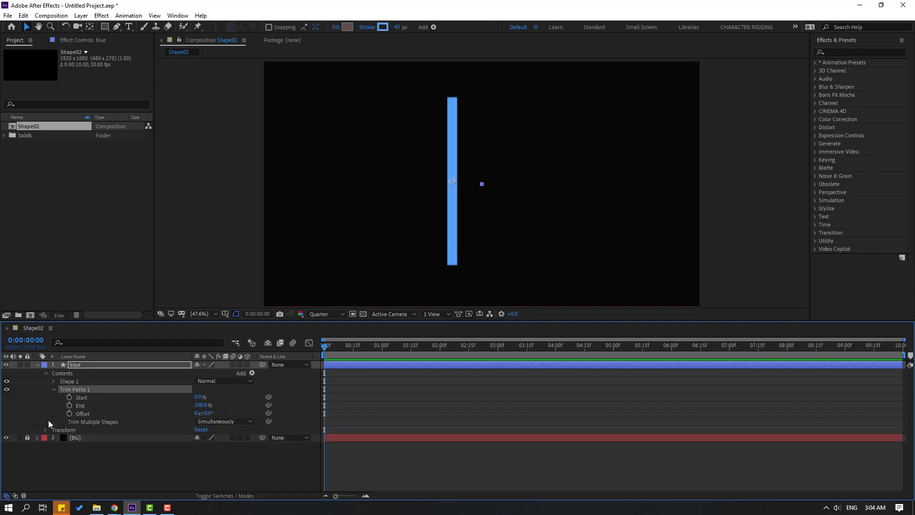
drag(199, 398, 200, 429)
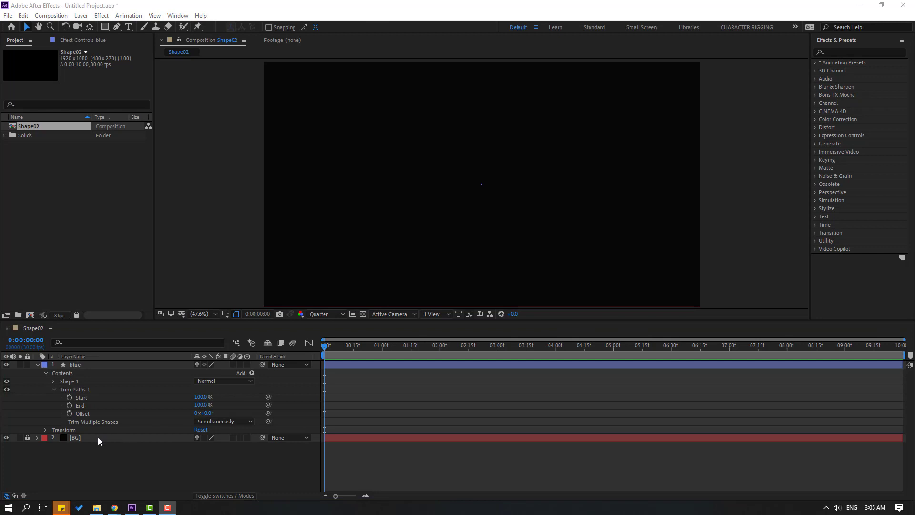
Step: Keyframe Trim Paths End from 100% at frame 0 to 0% at frame 10, with Easy Ease
click(70, 406)
key(shift+Page_Down)
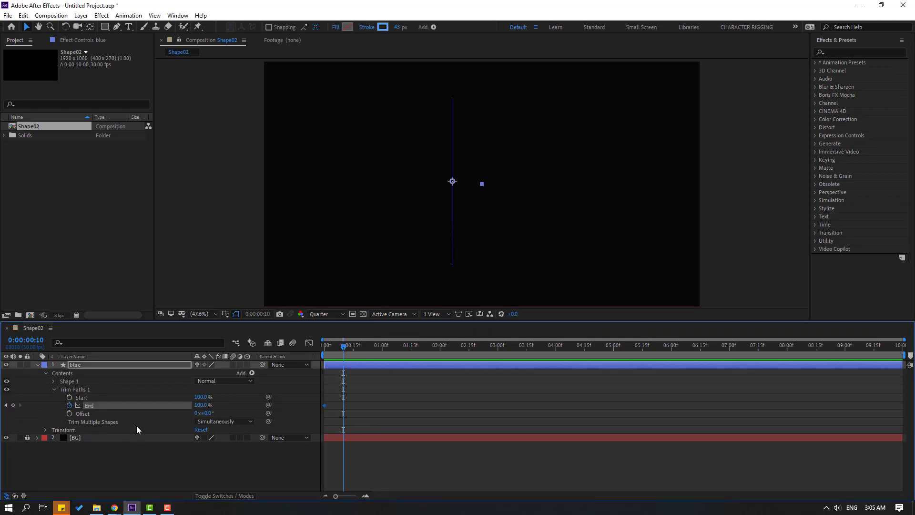
drag(201, 408, 145, 409)
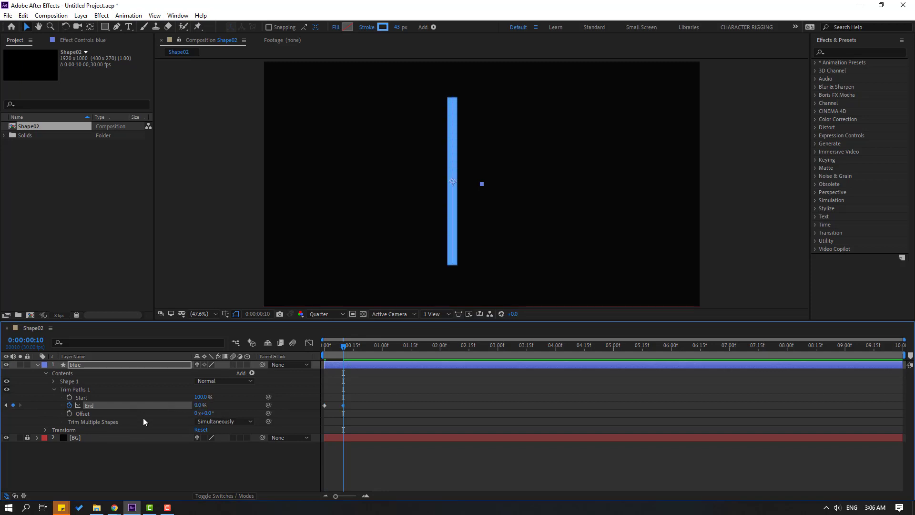
drag(358, 402, 313, 412)
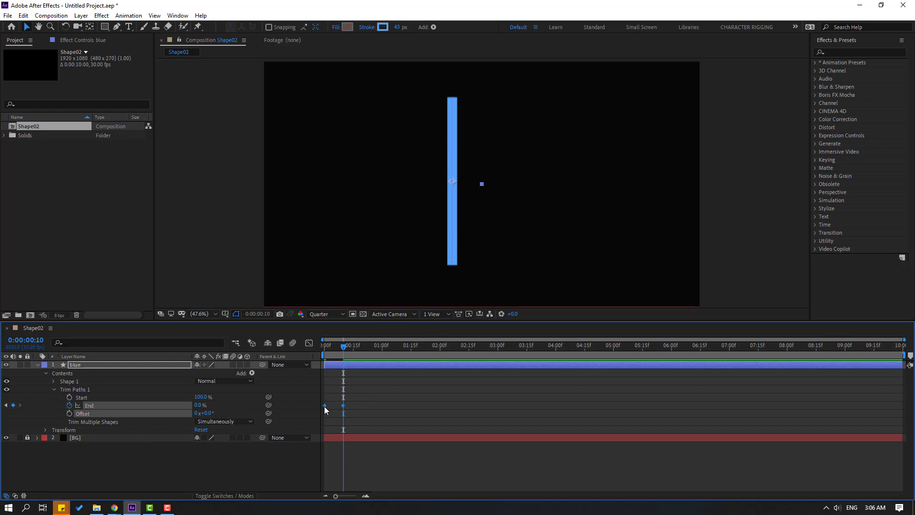
right_click(324, 406)
click(442, 431)
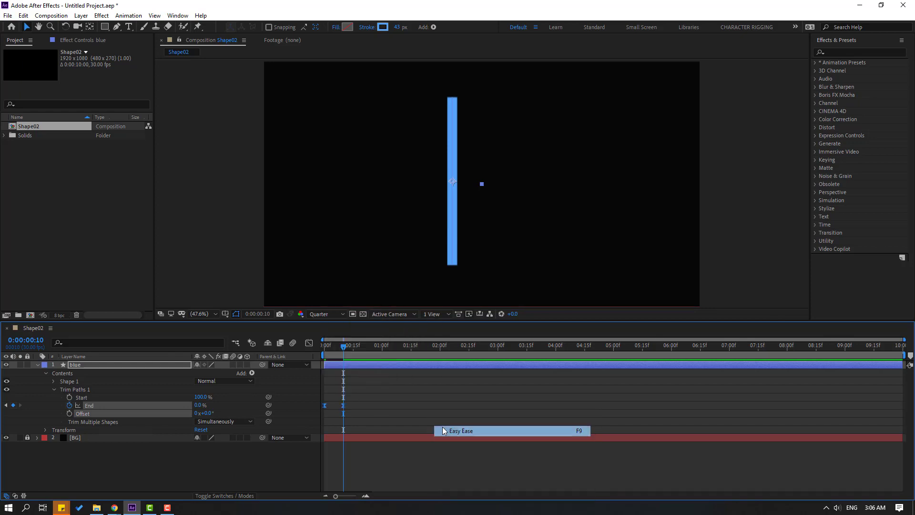
Step: Keyframe Trim Paths Start from 100% to 0% at frame 16, with Easy Ease
mouse_move(341, 350)
mouse_down()
mouse_move(333, 350)
mouse_move(356, 345)
mouse_up()
click(69, 396)
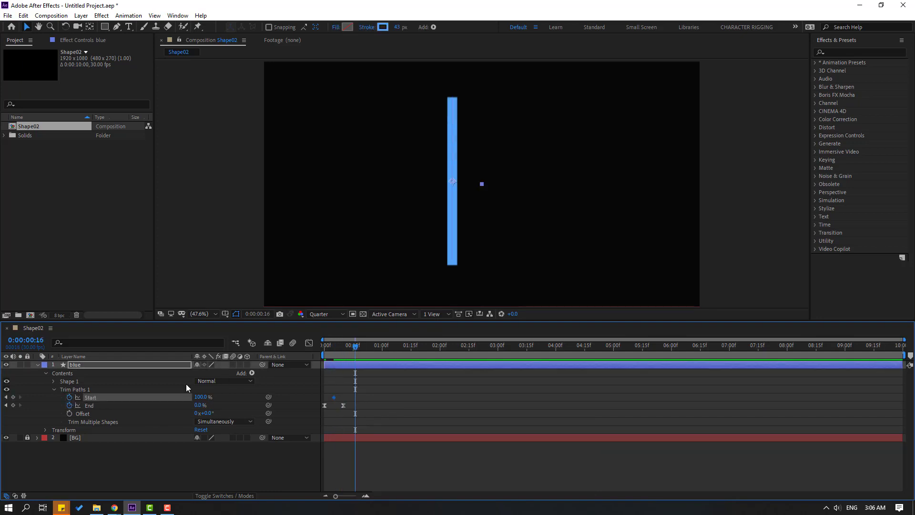
text(0)
key(Return)
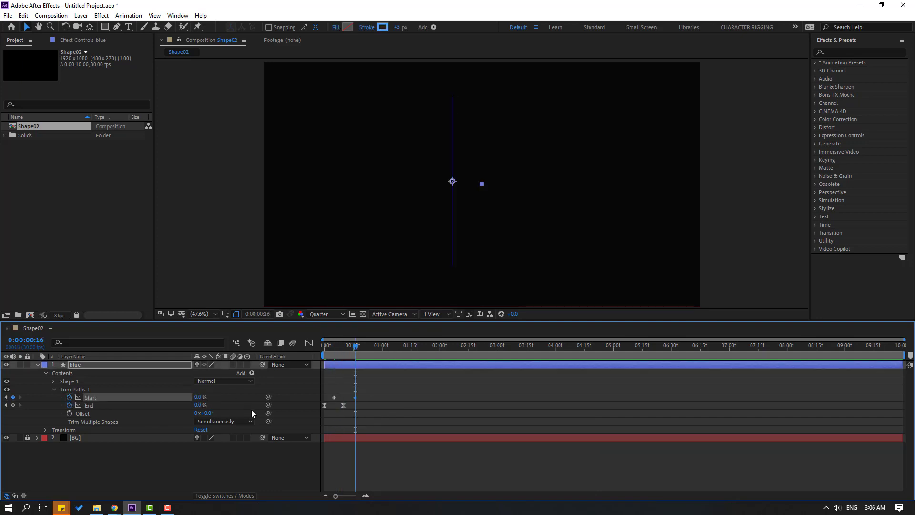
right_click(334, 398)
mouse_move(374, 392)
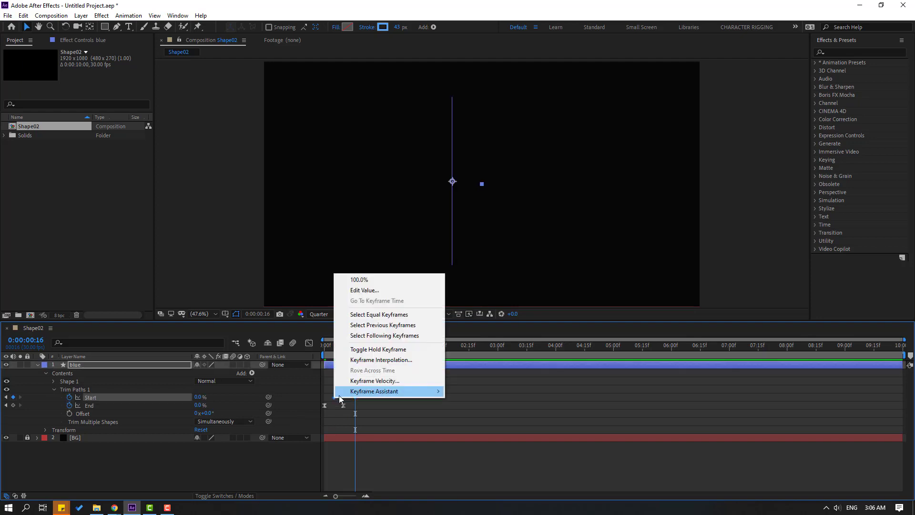
click(475, 423)
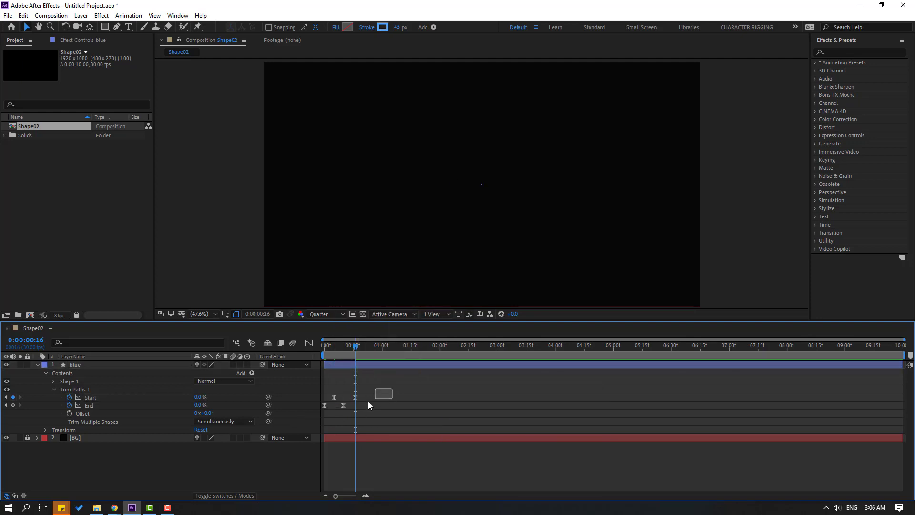
Step: In the Graph Editor, drag the Start and End influence handles for sharper easing, then preview
drag(367, 409, 321, 393)
click(309, 344)
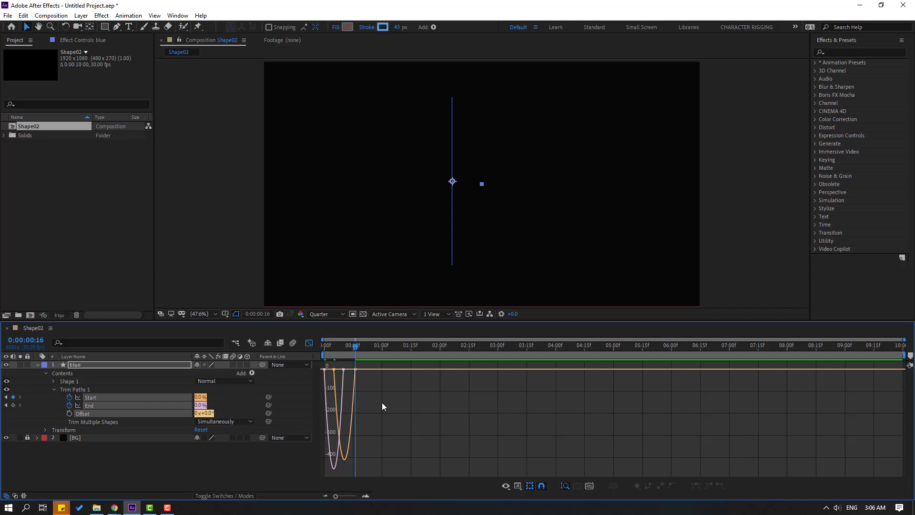
scroll(409, 394, up, 3)
scroll(379, 394, up, 2)
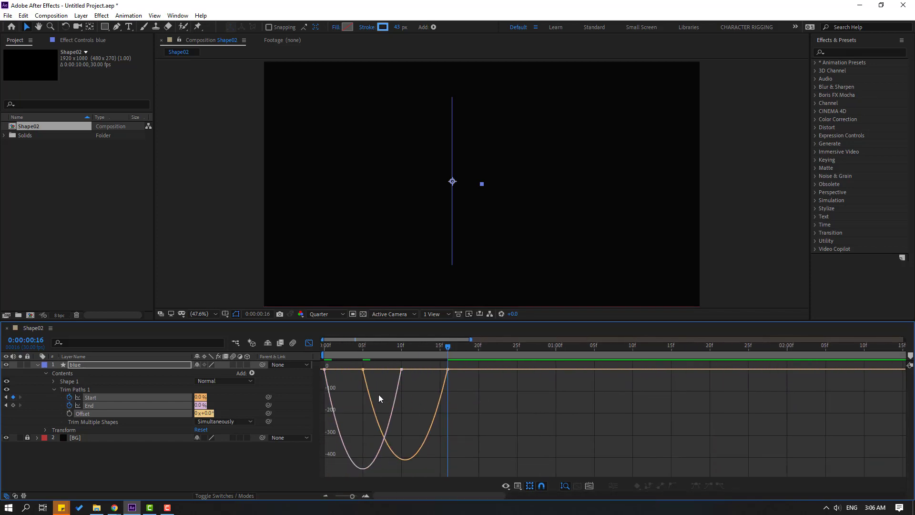
click(364, 372)
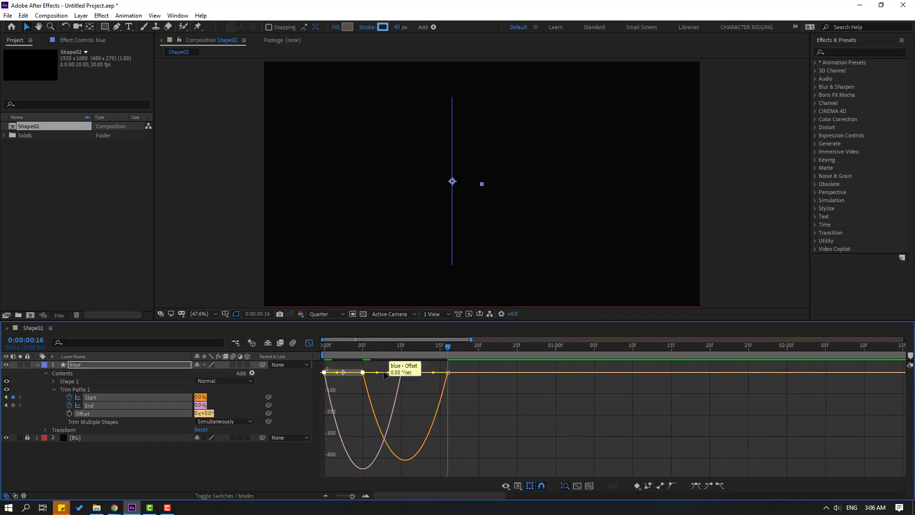
drag(378, 374, 392, 372)
click(461, 374)
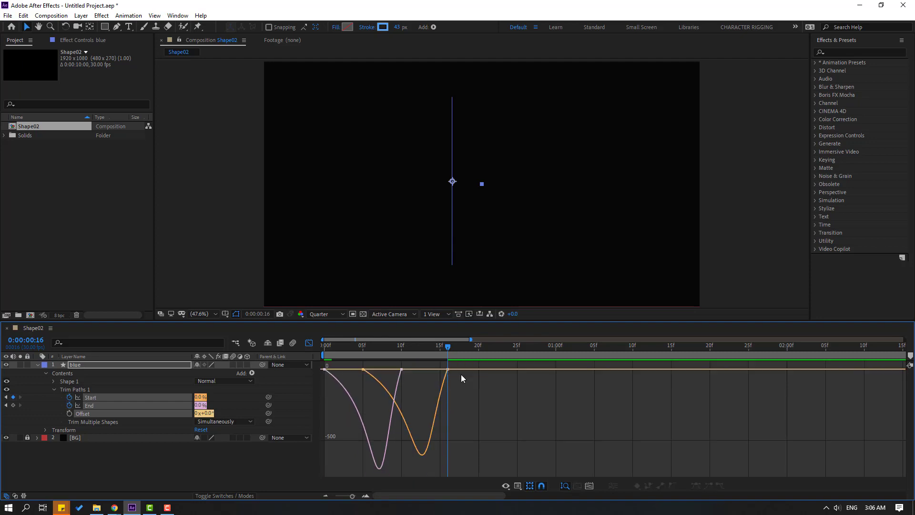
drag(439, 382, 359, 375)
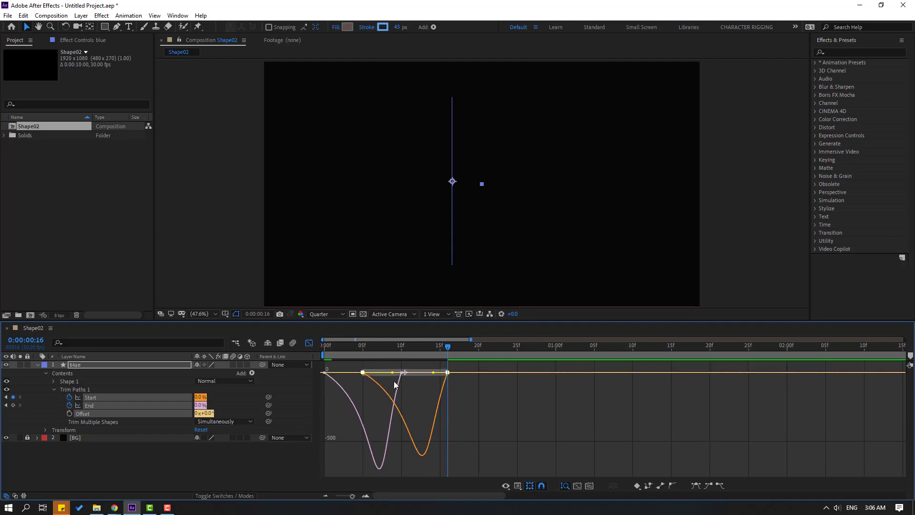
drag(432, 373, 421, 371)
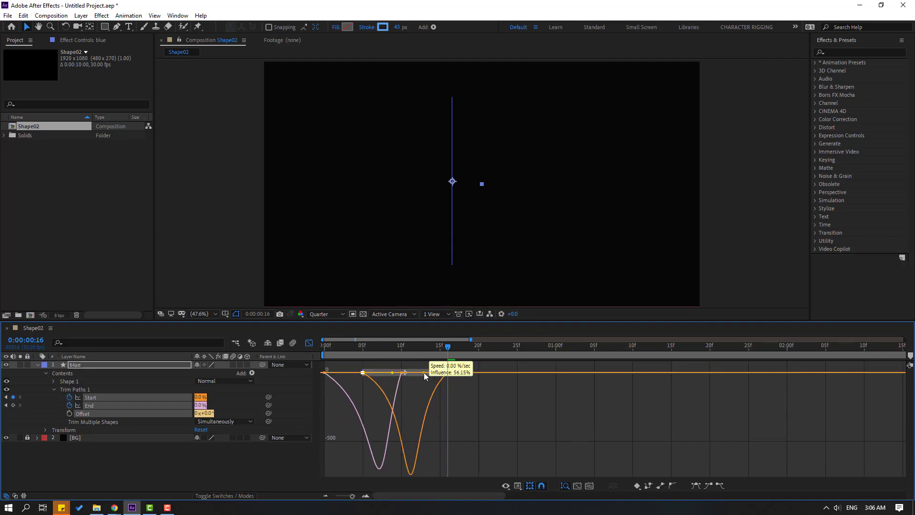
key(space)
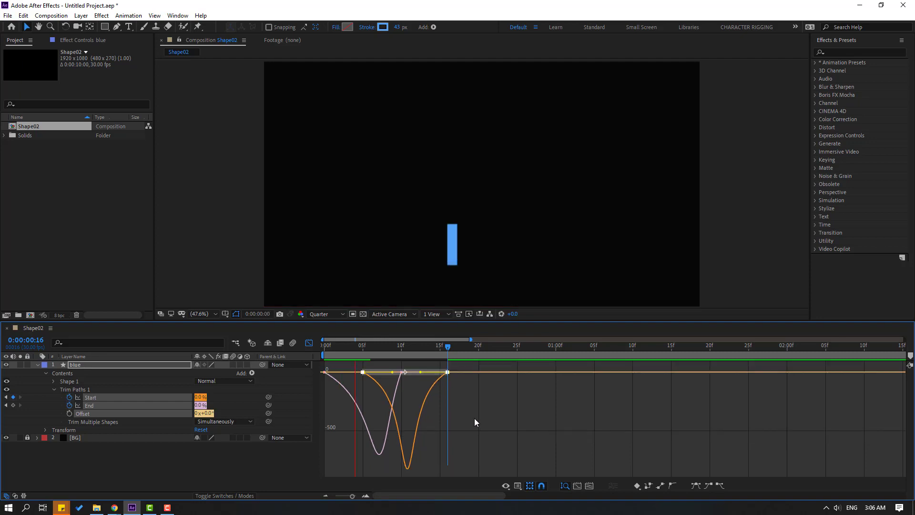
key(space)
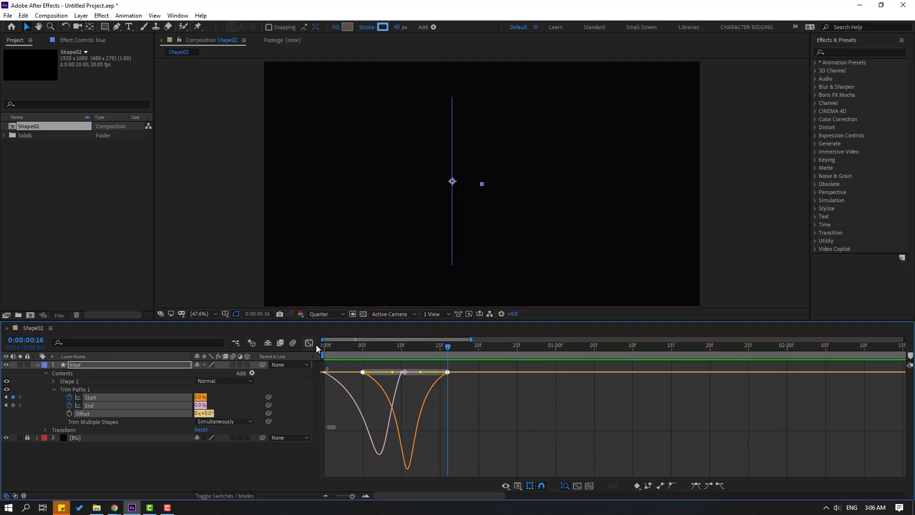
Step: Back in the keyframe view, offset the Trim Paths keyframes in time and inspect frame 12
click(309, 344)
click(451, 431)
key(minus)
key(minus)
key(minus)
alt+scroll(369, 405, up, 2)
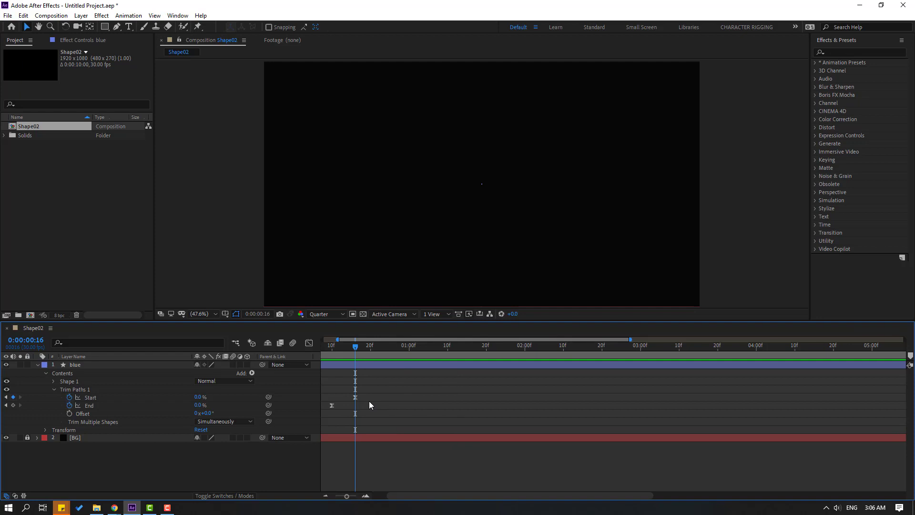
scroll(374, 409, left, 1)
mouse_move(405, 396)
mouse_down()
mouse_move(359, 422)
mouse_move(364, 408)
mouse_move(408, 419)
mouse_up()
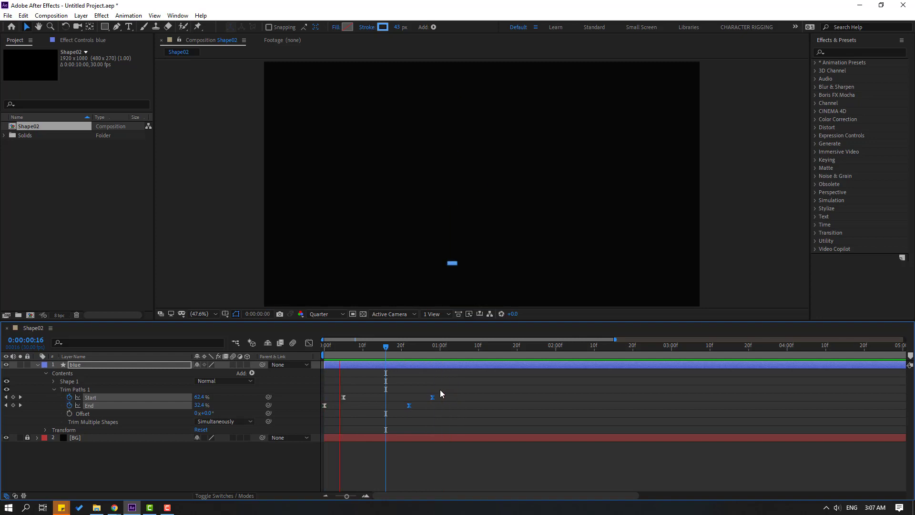
drag(399, 347, 371, 349)
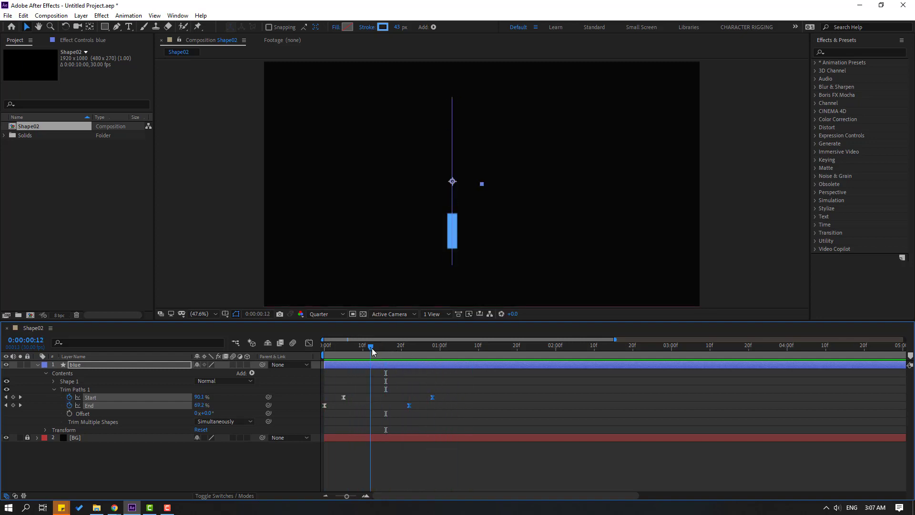
Step: Add a Twist operation with Angle 68 to the blue shape and preview it
click(432, 28)
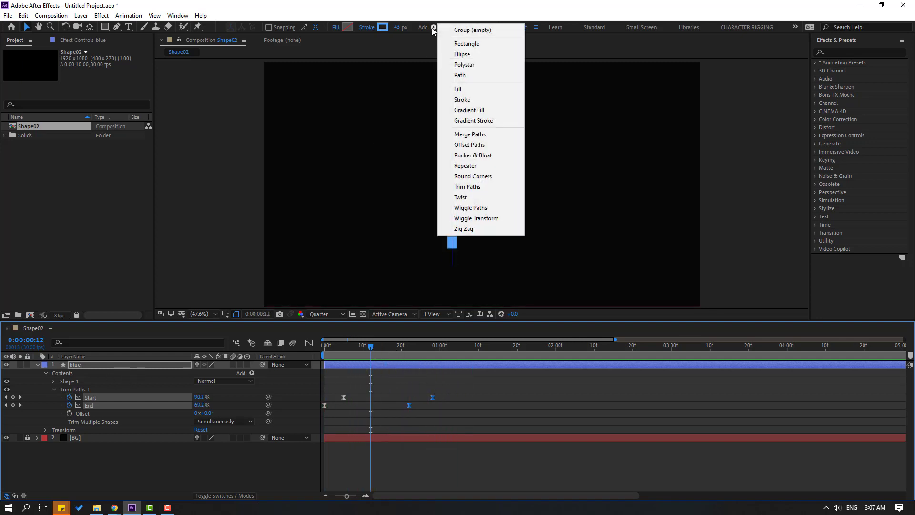
click(459, 197)
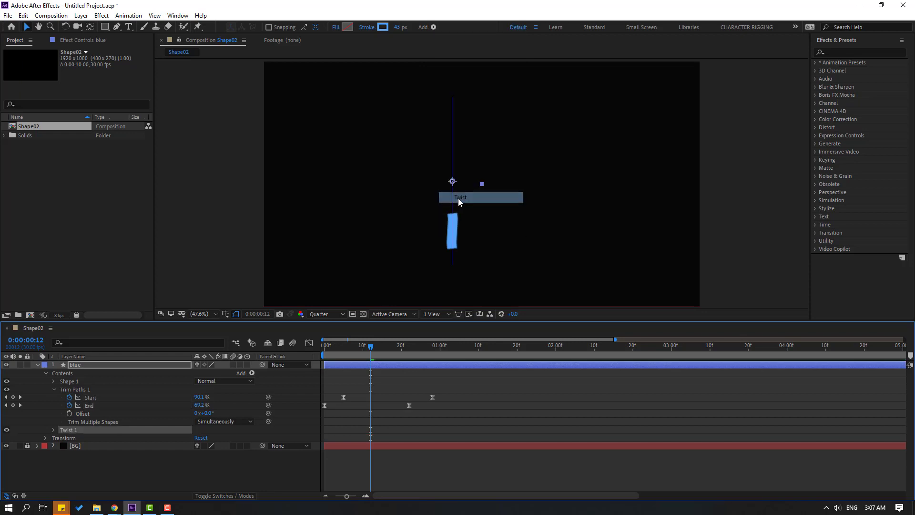
click(54, 430)
drag(378, 351, 383, 350)
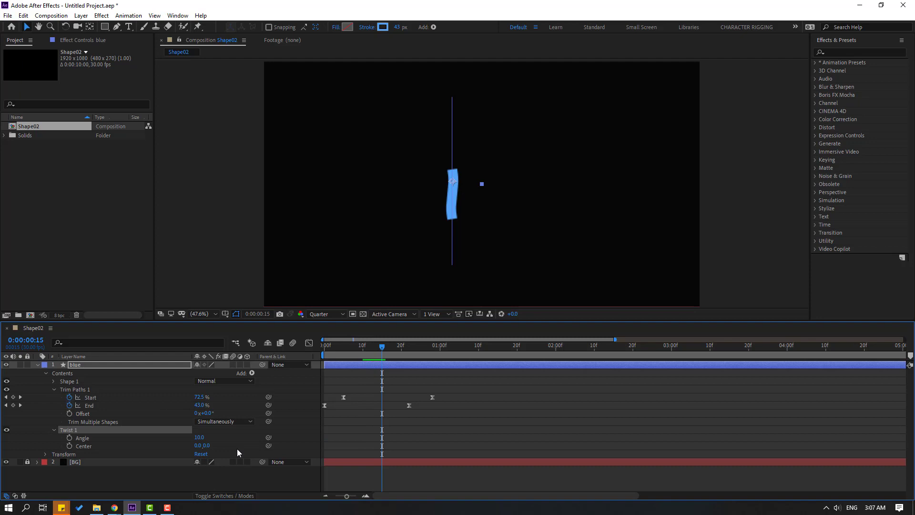
drag(199, 438, 224, 434)
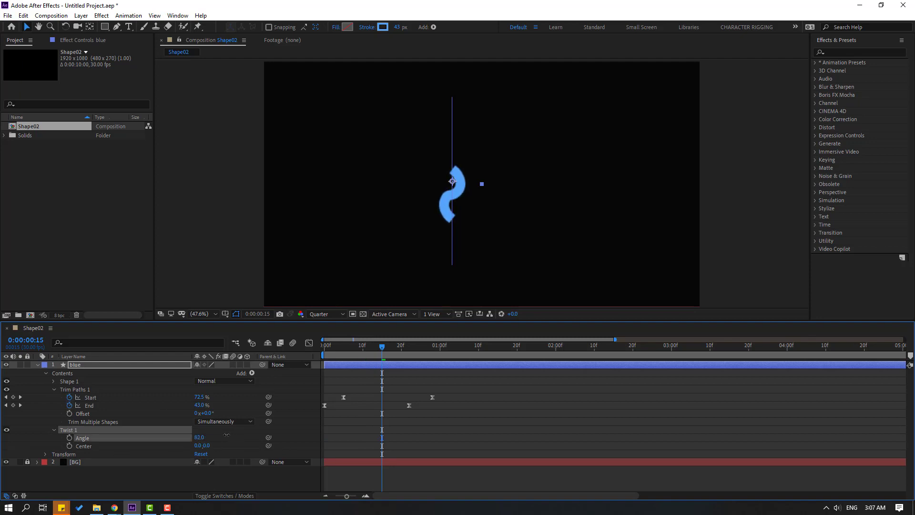
key(space)
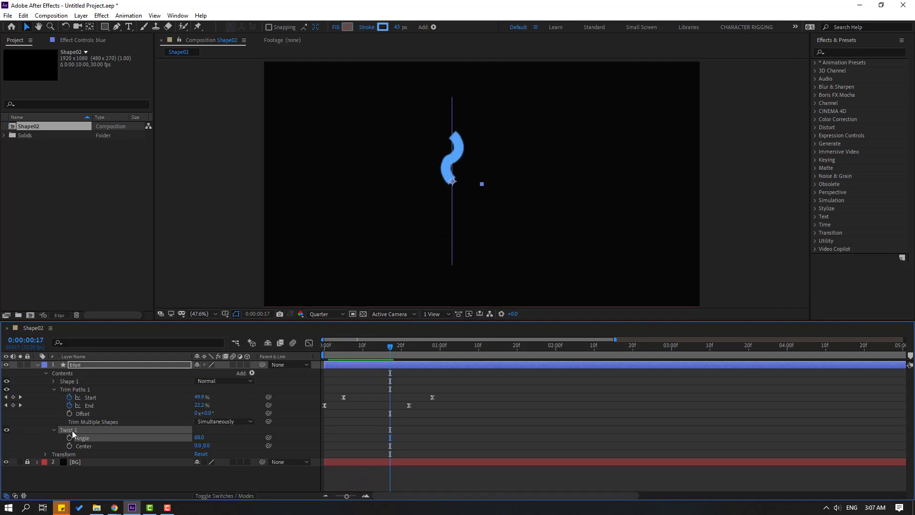
Step: Move Twist 1 above Trim Paths 1 and preview the curved stroke
drag(72, 435, 94, 389)
key(space)
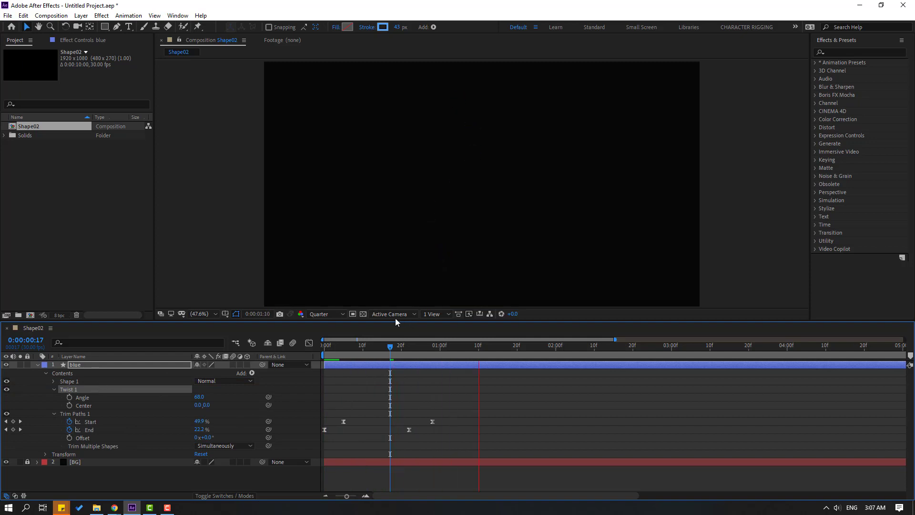
key(space)
Step: At frame 15, set Shape 1's Stroke 1 Line Cap to Round Cap and preview it
click(384, 351)
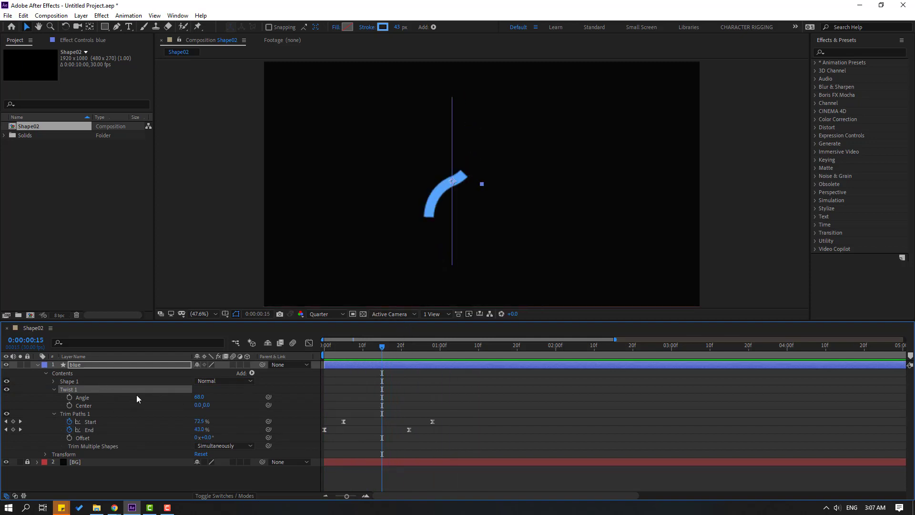
click(53, 381)
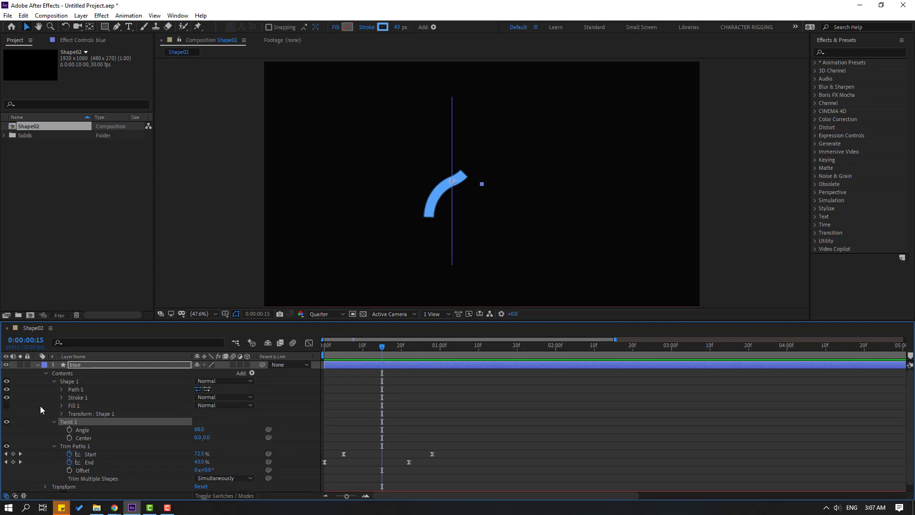
click(61, 397)
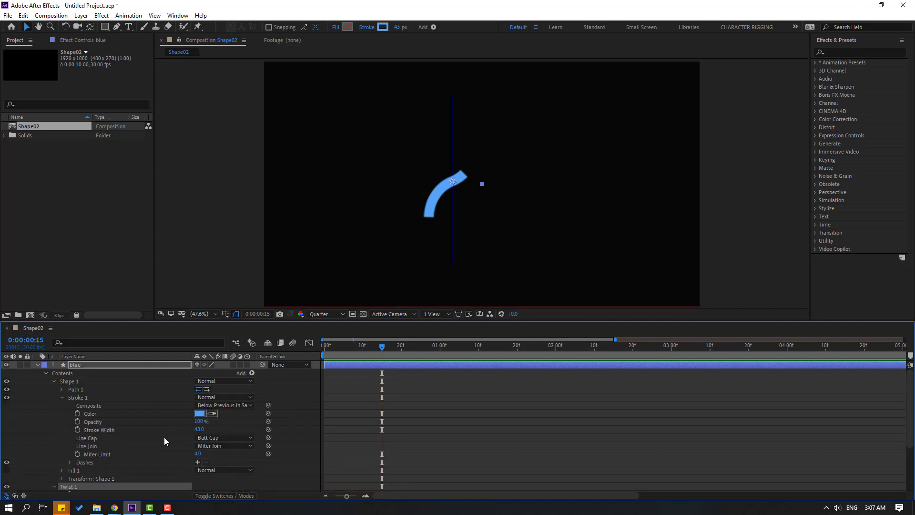
click(206, 437)
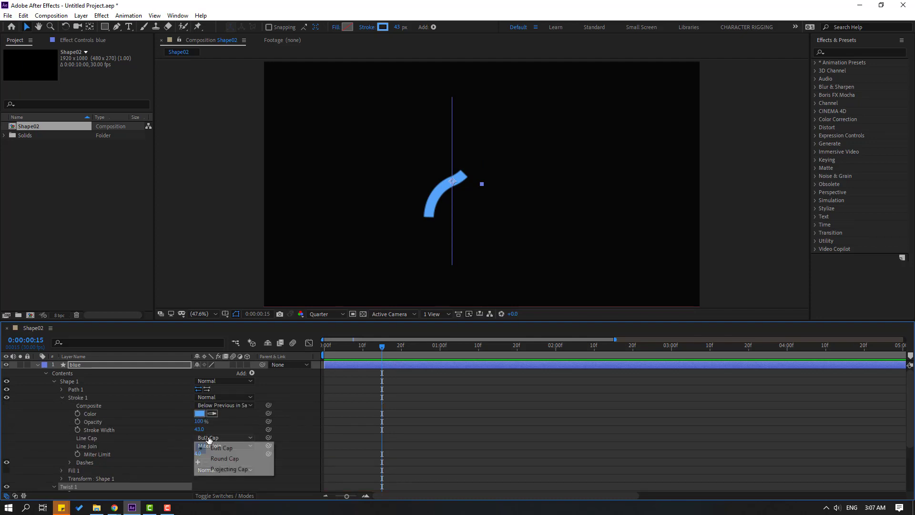
click(213, 460)
key(space)
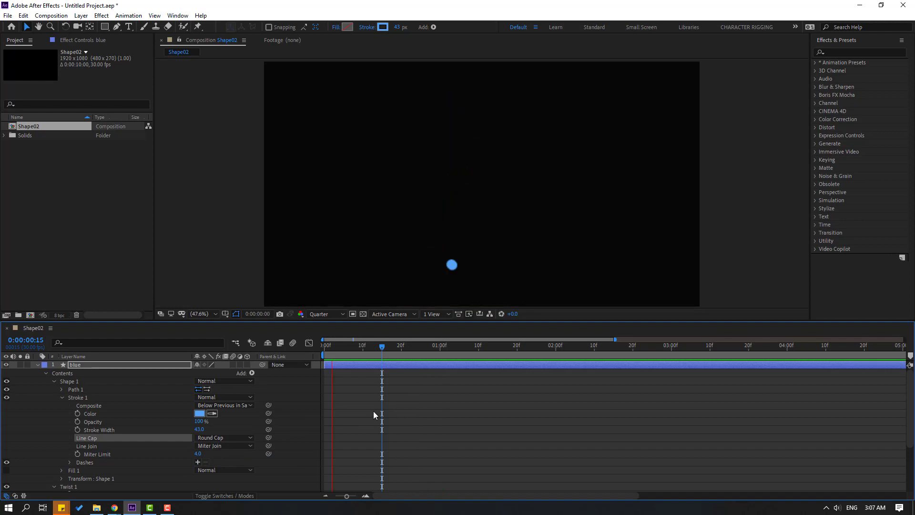
key(space)
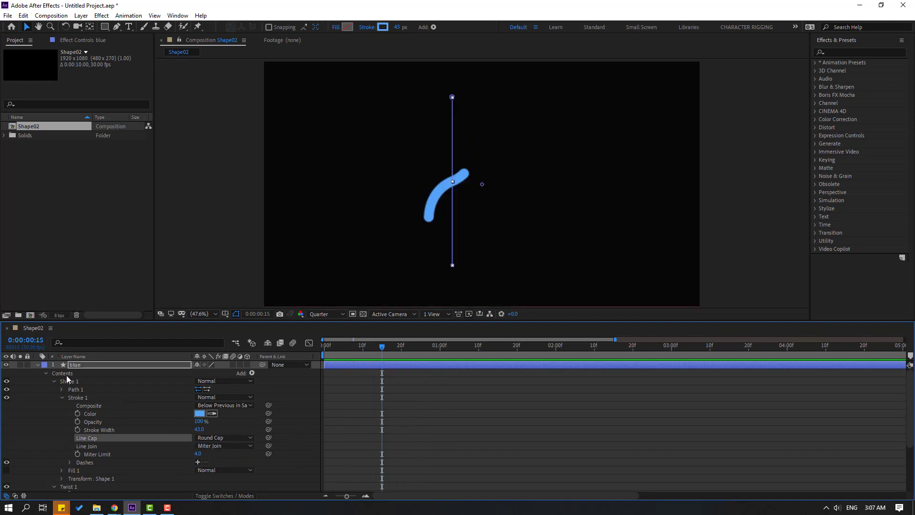
click(61, 396)
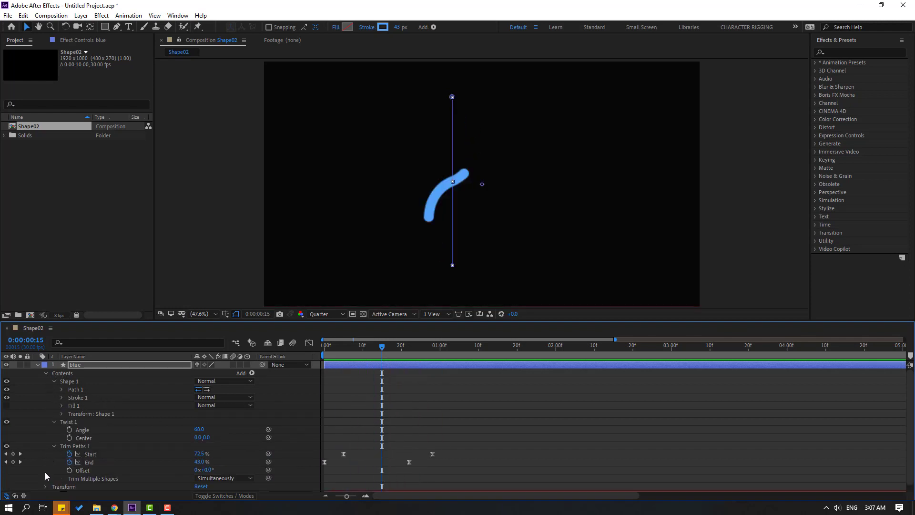
Step: Shift the Trim Paths Start and End keyframes later and preview the retimed animation
mouse_move(458, 448)
mouse_down()
mouse_move(409, 465)
mouse_move(468, 467)
mouse_up()
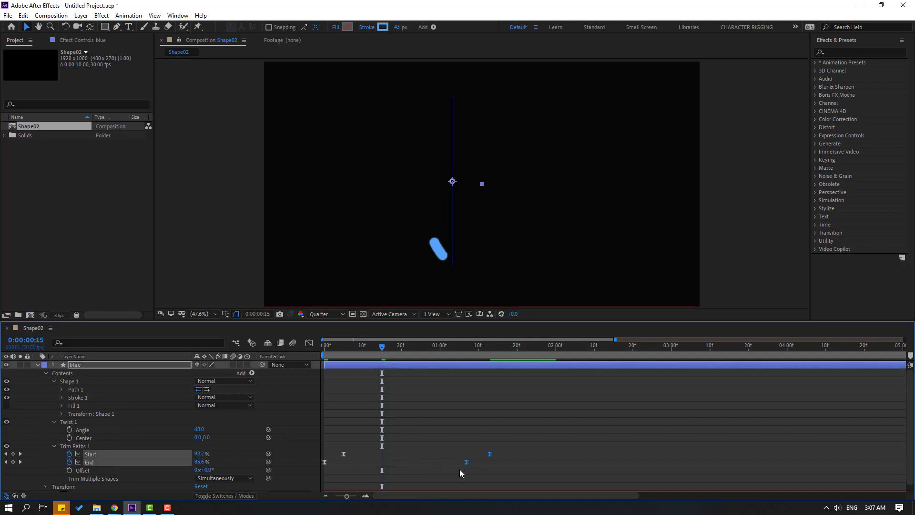
key(minus)
click(458, 432)
key(space)
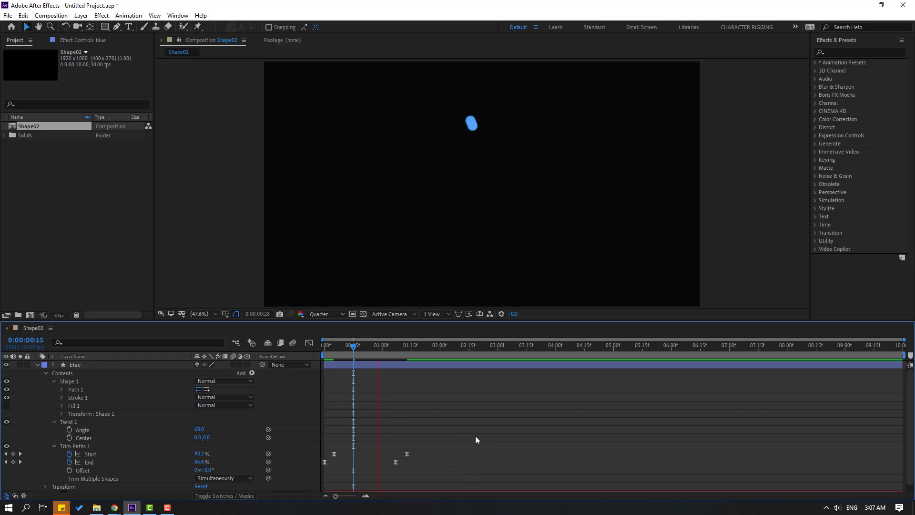
drag(353, 348, 360, 349)
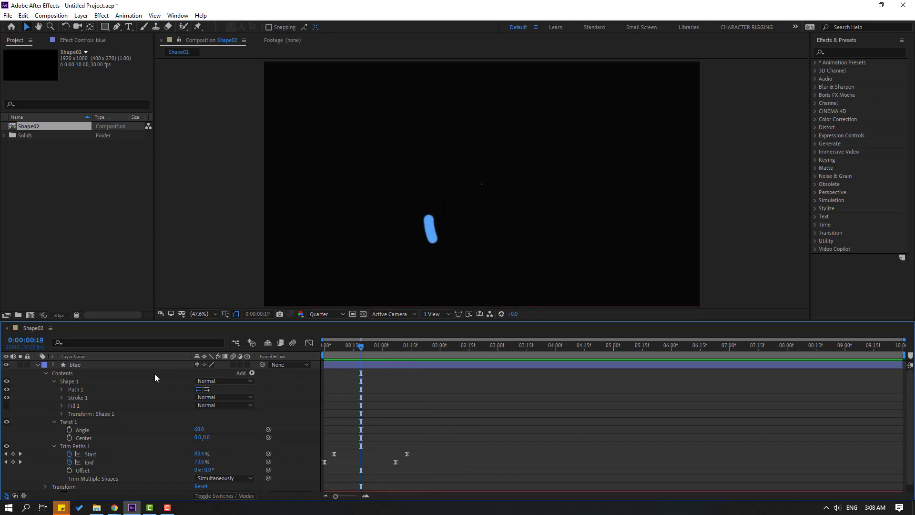
Step: Thicken the blue stroke to about 95 px and preview the result
click(79, 365)
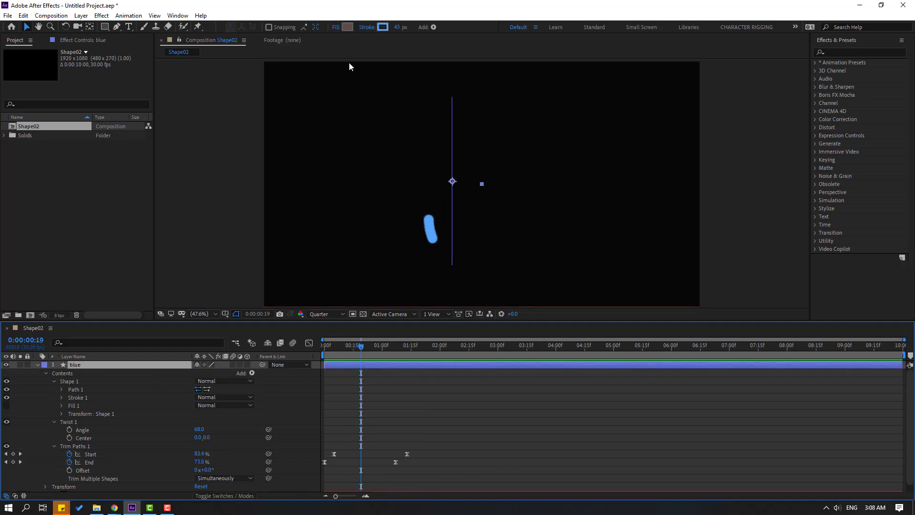
drag(396, 28, 423, 27)
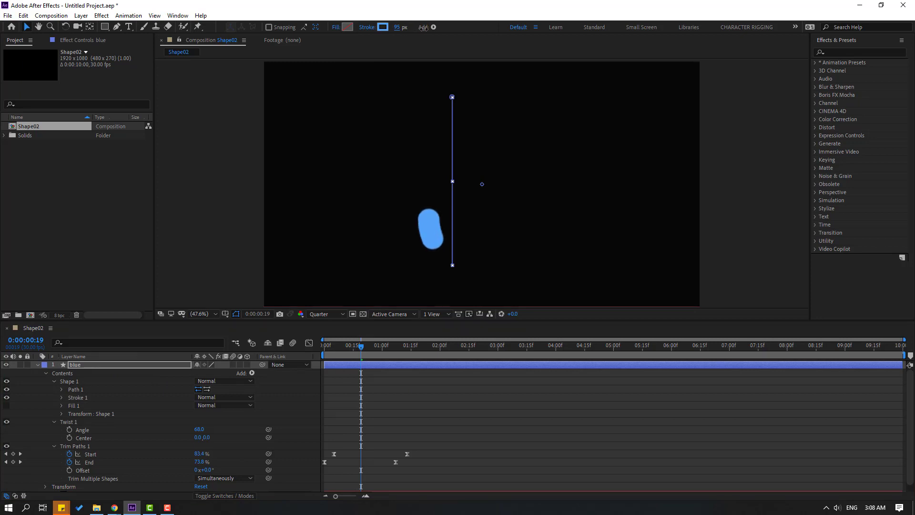
click(457, 460)
key(space)
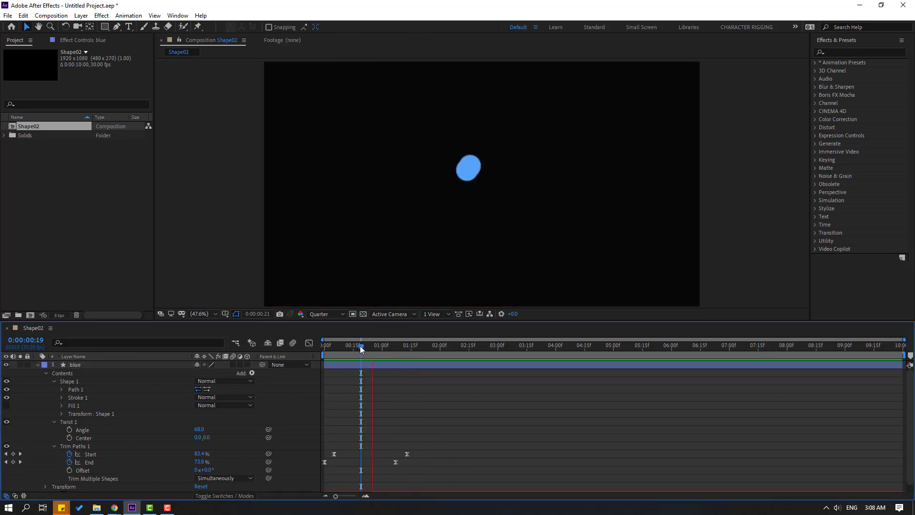
drag(362, 344, 372, 343)
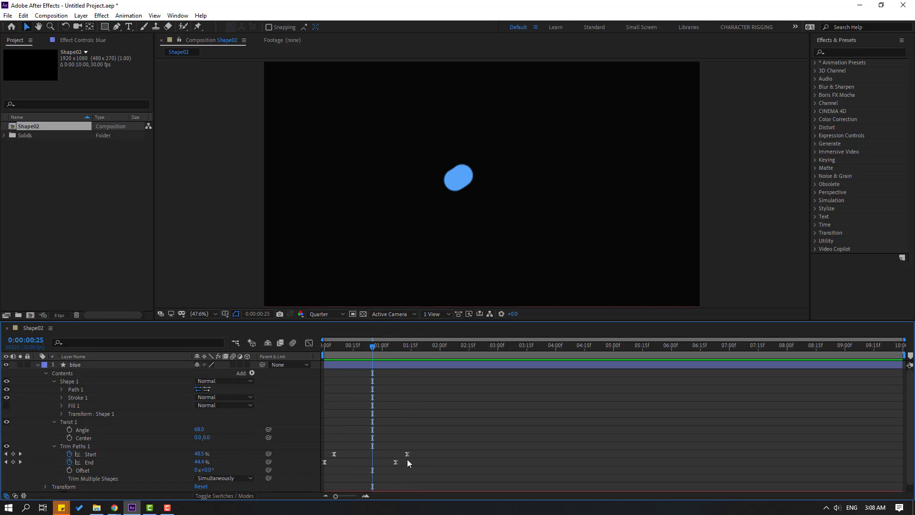
Step: Drag the Trim Paths Start keyframe to 1:21, preview, and check frame 27
drag(407, 455, 423, 454)
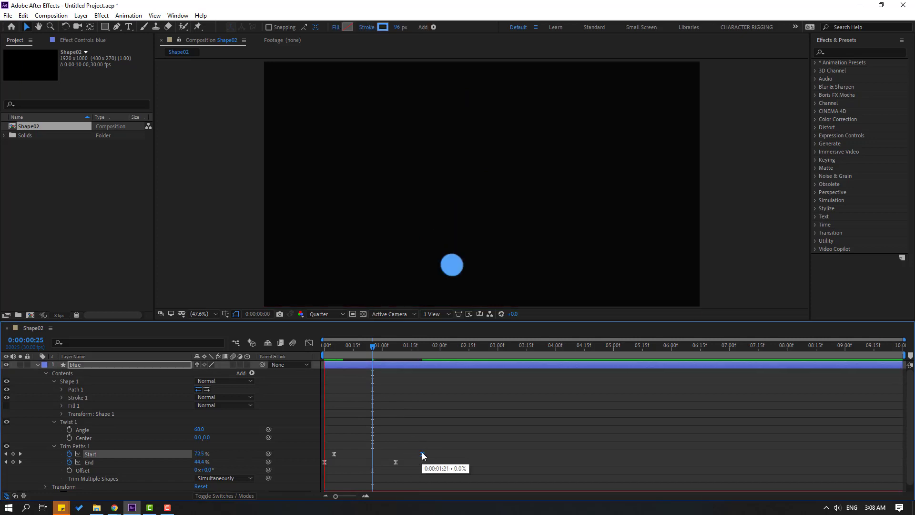
key(space)
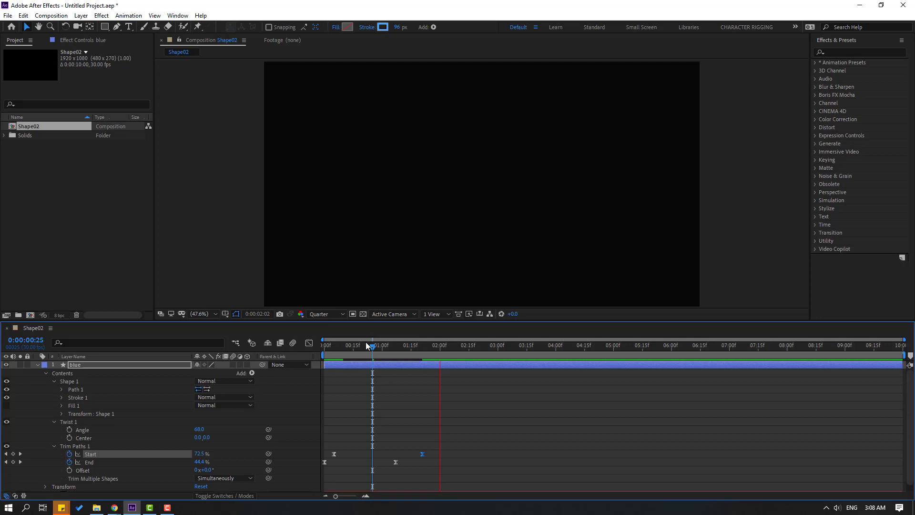
drag(375, 345, 376, 347)
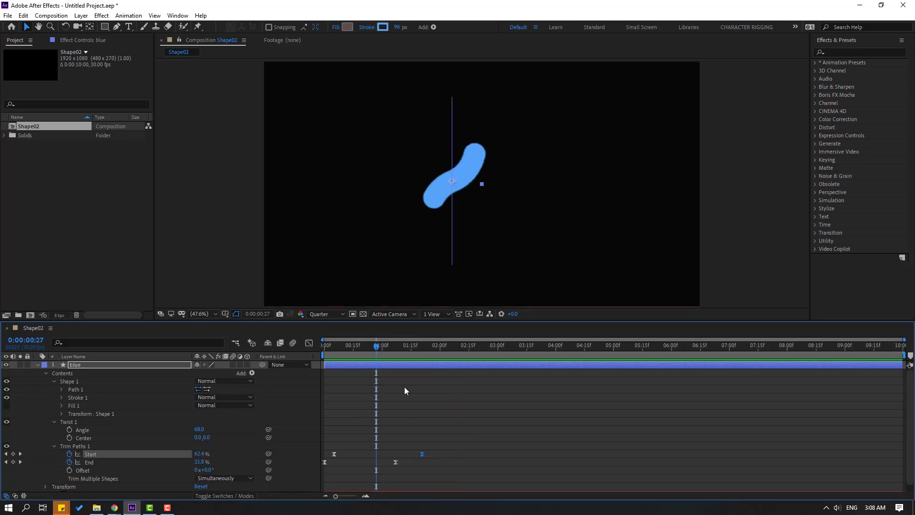
Step: Search Effects & Presets for 'CC he' and drag CC HexTile onto the blue layer
click(853, 52)
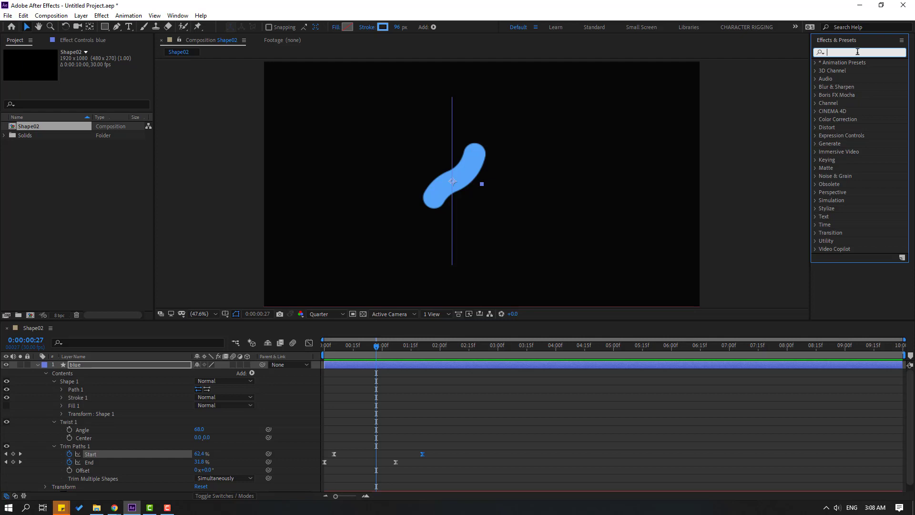
text(CC he)
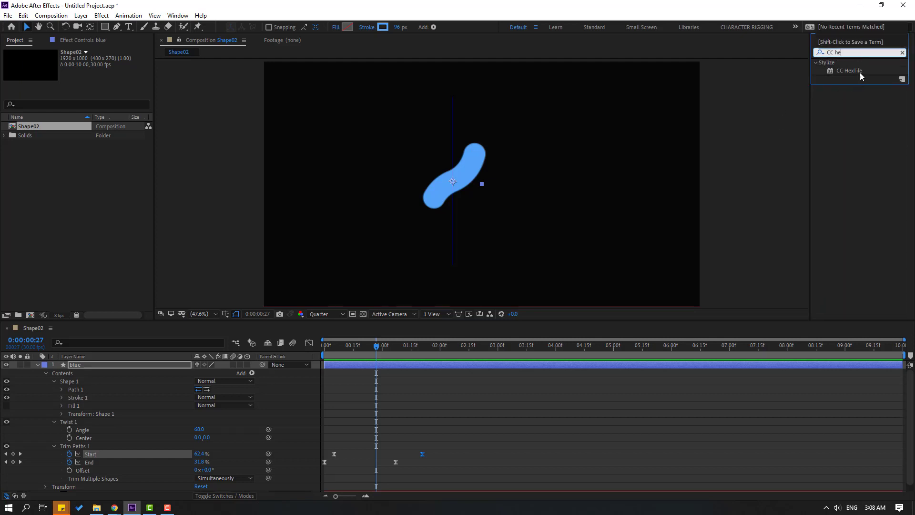
drag(852, 76, 74, 368)
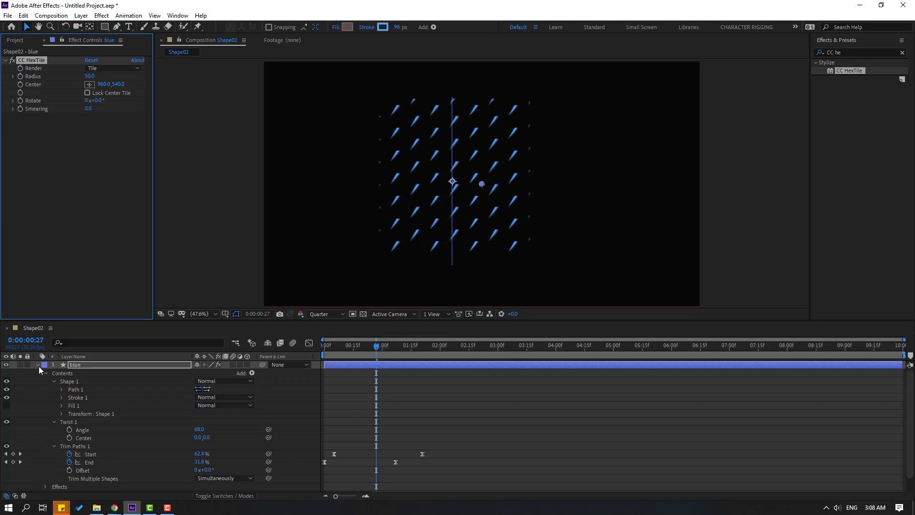
mouse_move(380, 346)
mouse_down()
mouse_move(350, 346)
mouse_move(379, 345)
mouse_up()
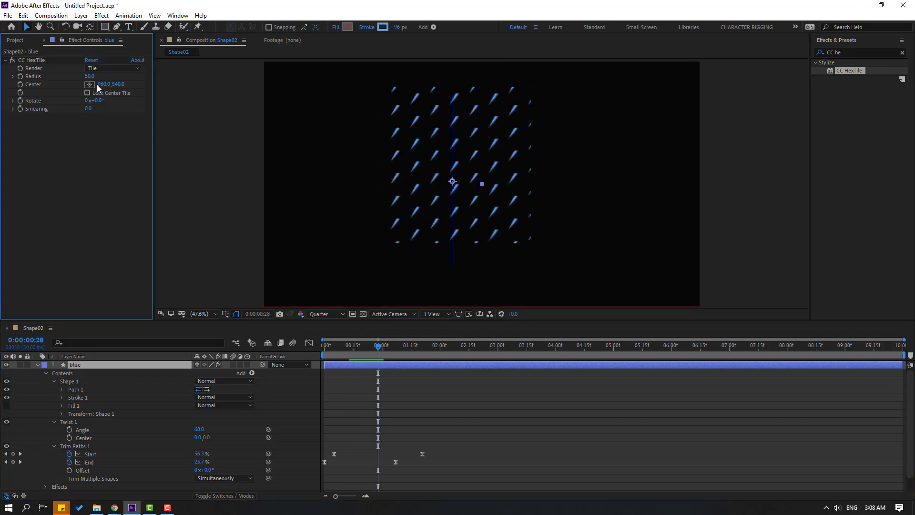
Step: Enlarge the CC HexTile Radius to 66 and scrub the timeline to check the tiles
drag(91, 78, 124, 100)
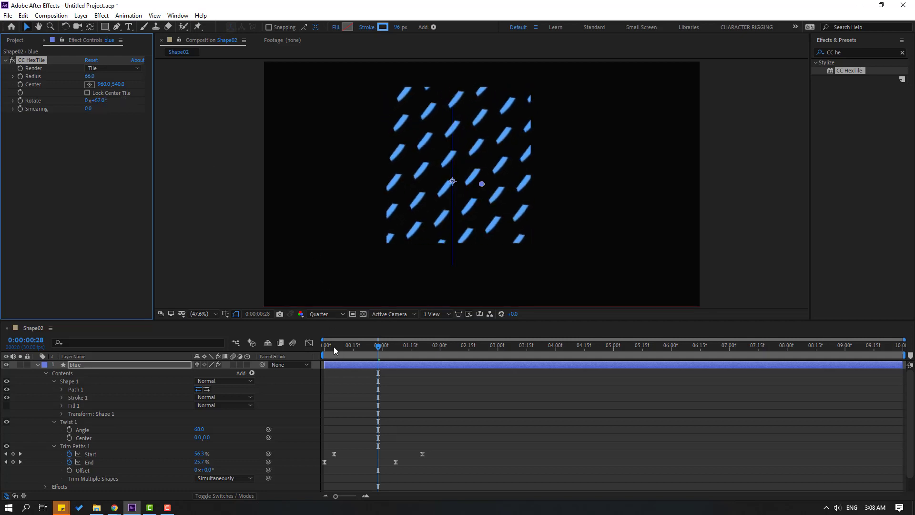
drag(334, 350, 379, 346)
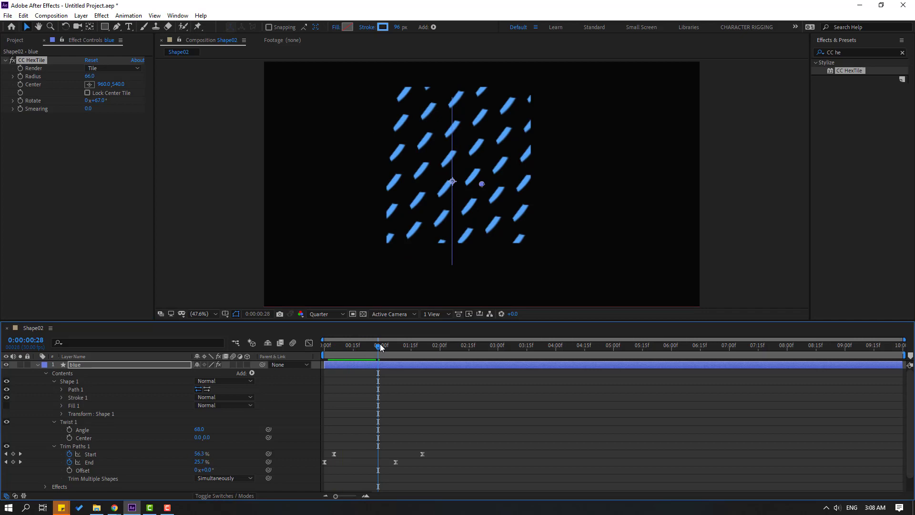
drag(380, 347, 372, 350)
click(403, 392)
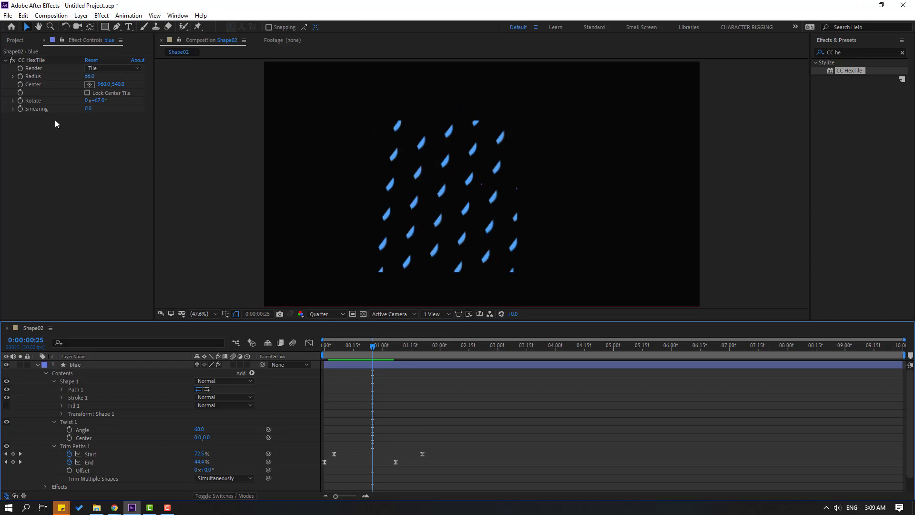
Step: Raise CC HexTile Smearing to 100 and preview, stopping at 1:08
drag(88, 109, 267, 110)
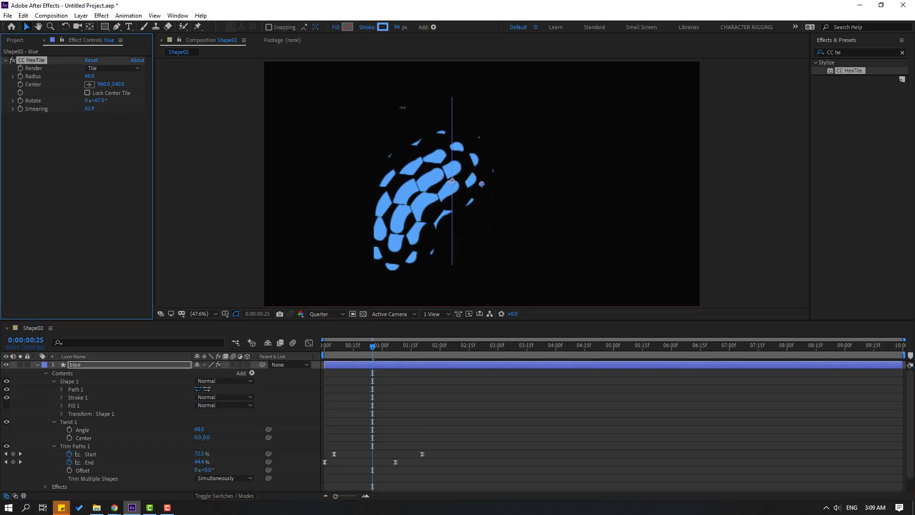
drag(403, 107, 596, 88)
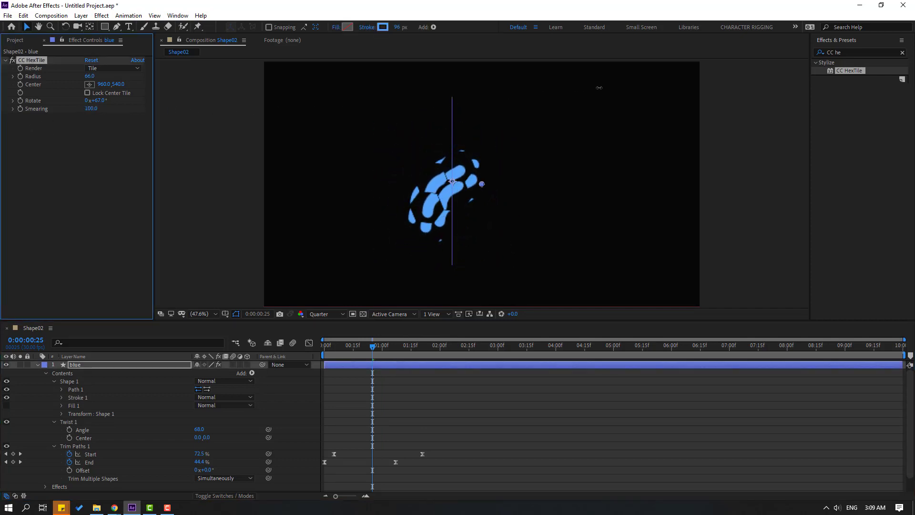
click(481, 397)
key(space)
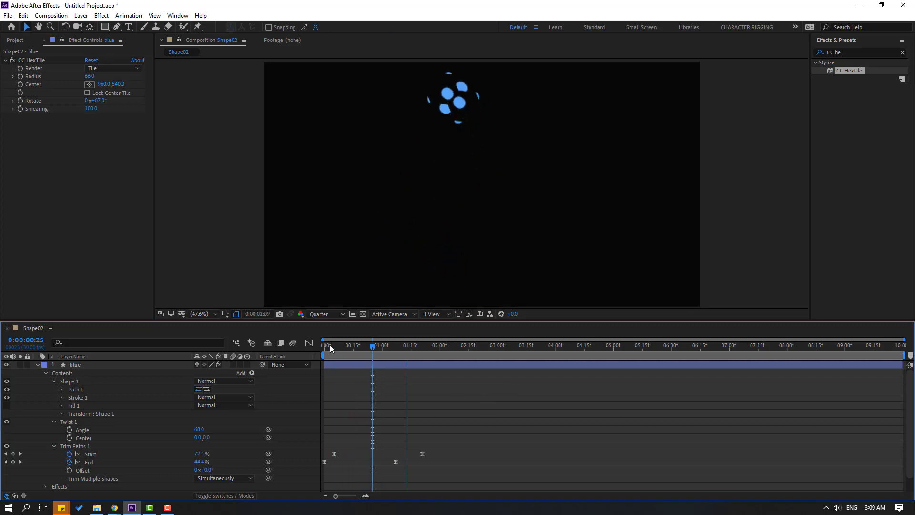
click(398, 349)
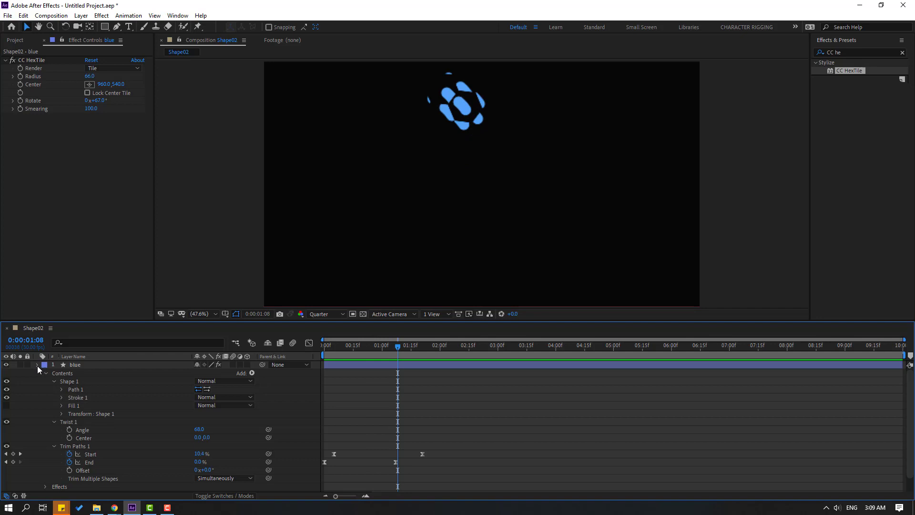
Step: At the first frame, duplicate the blue layer and give the copy, blue 2, a red stroke
click(37, 366)
click(87, 367)
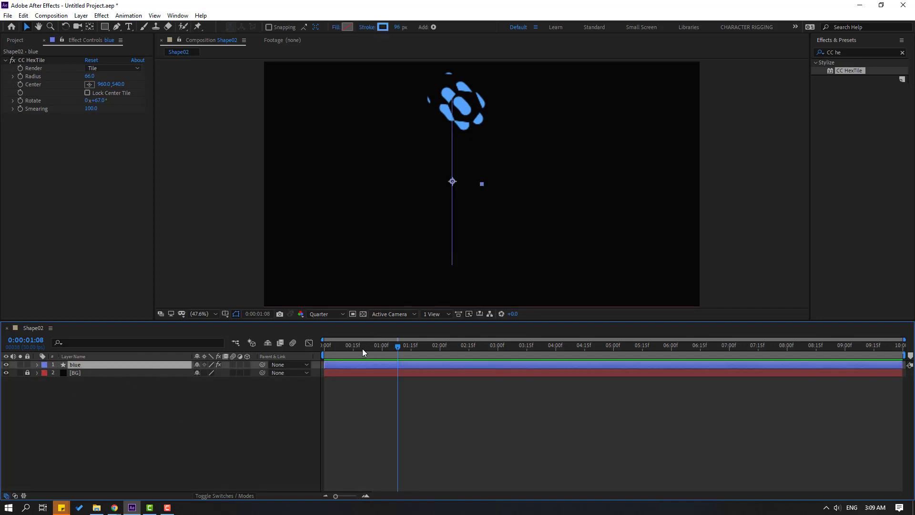
click(335, 349)
drag(325, 349, 323, 350)
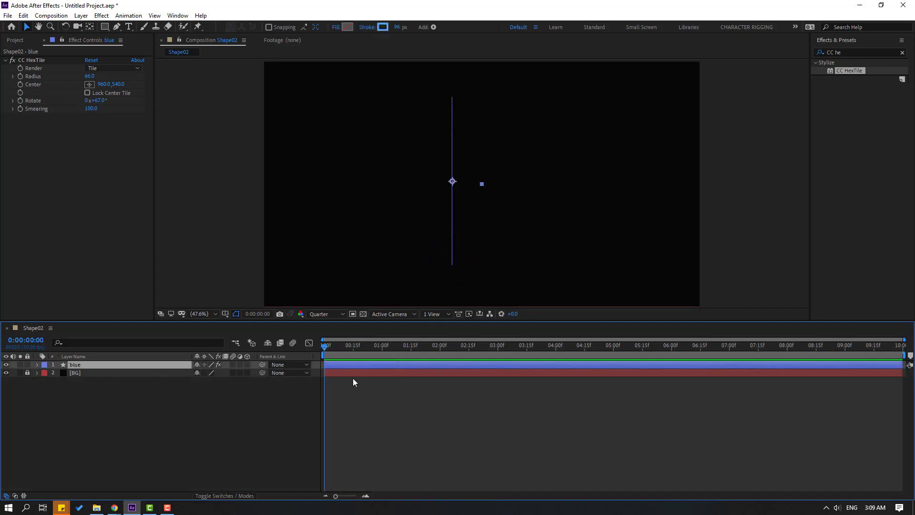
key(ctrl+d)
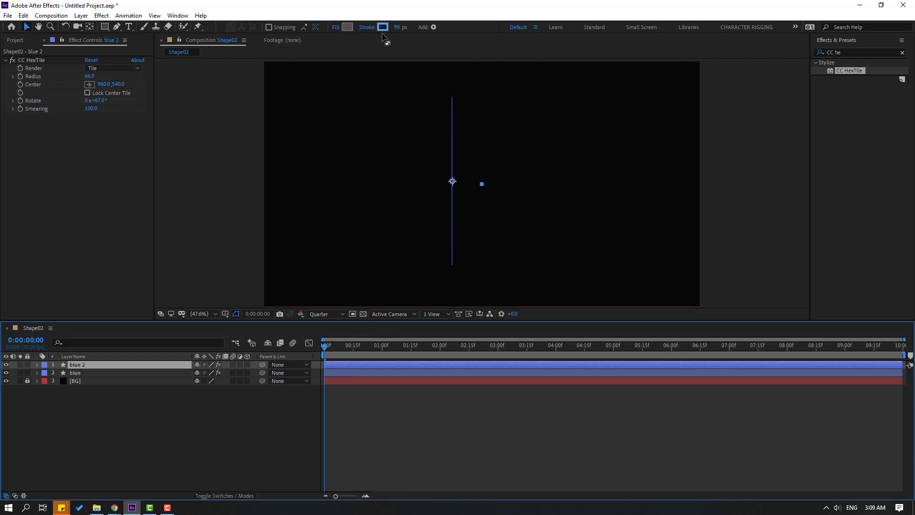
click(383, 28)
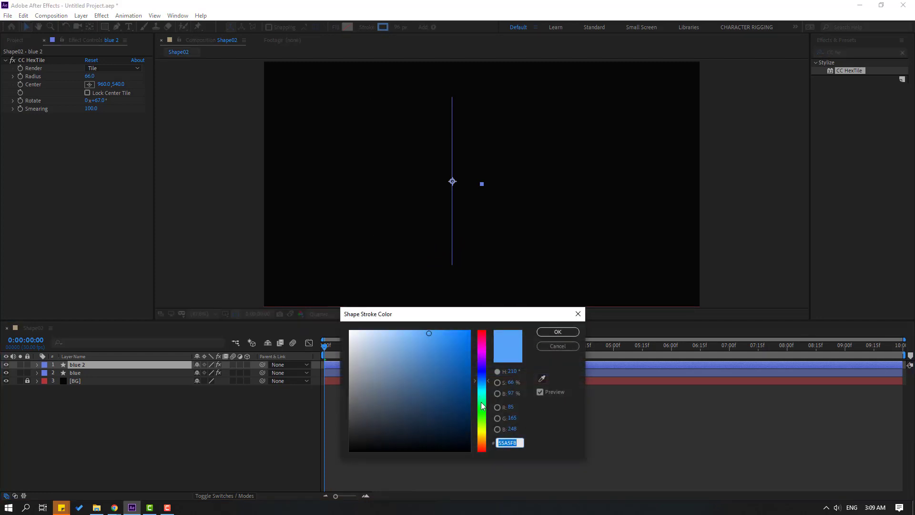
mouse_move(479, 356)
mouse_down()
mouse_move(479, 332)
mouse_move(436, 329)
mouse_up()
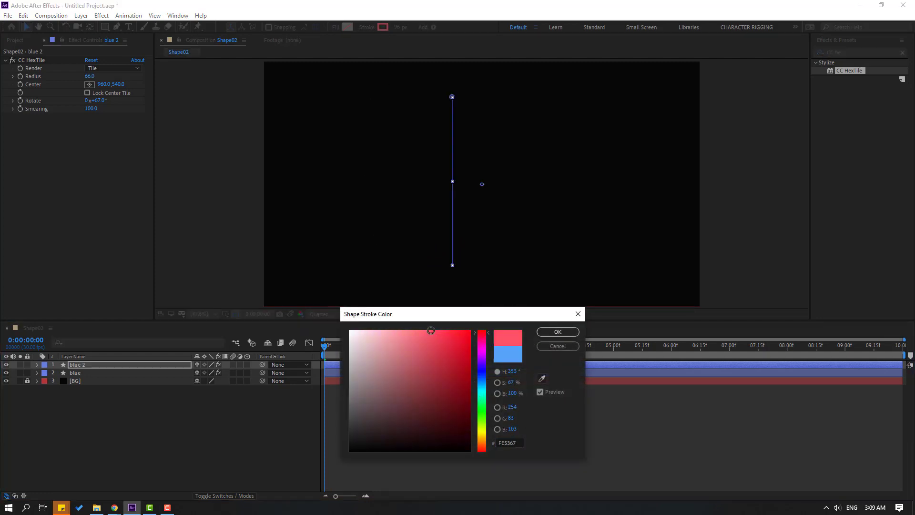
click(557, 333)
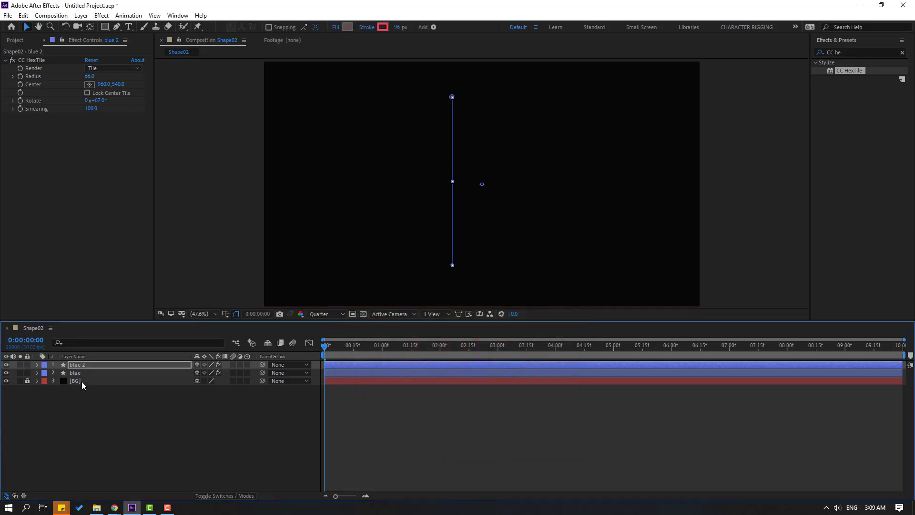
Step: Duplicate blue 2 and give the new copy, blue 3, a soft green stroke
click(83, 366)
key(ctrl+d)
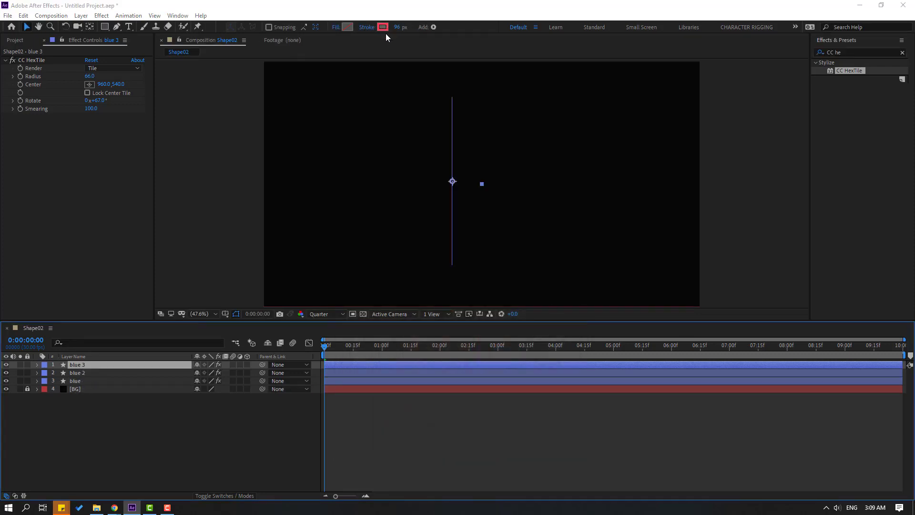
click(383, 27)
drag(481, 331, 480, 413)
drag(456, 364, 412, 338)
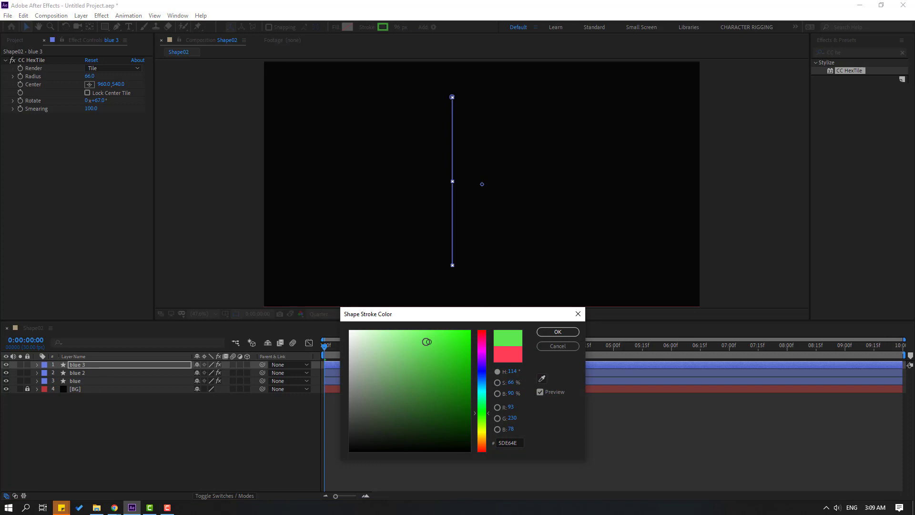
click(556, 332)
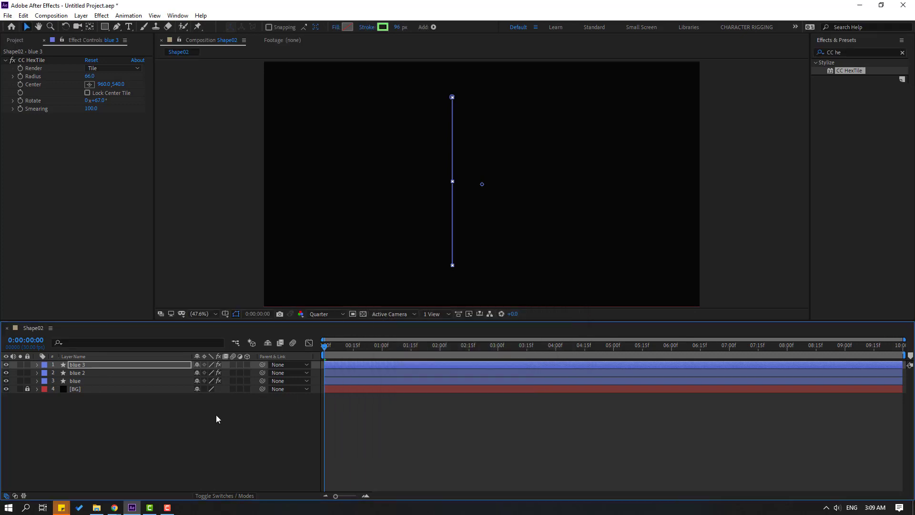
click(86, 375)
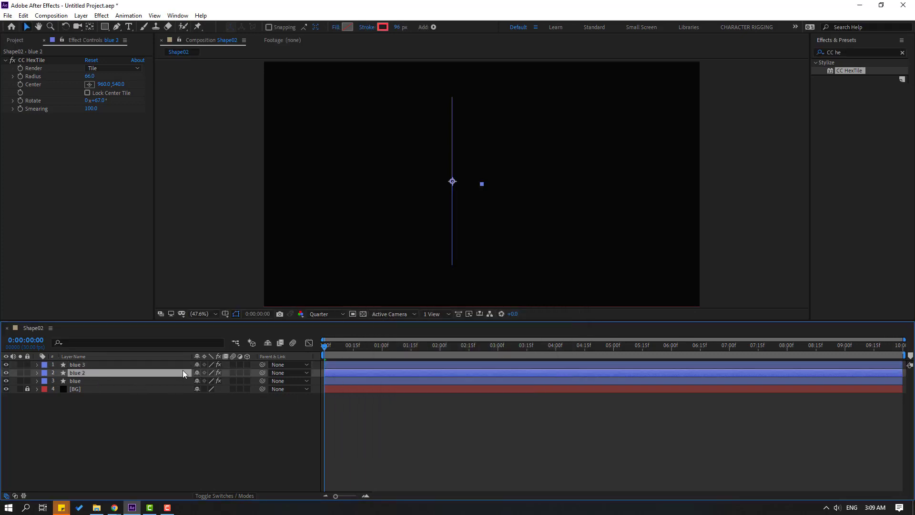
Step: Rename the blue 2 and blue 3 copies to 'red' and 'green'
key(Return)
text(red)
key(Return)
click(112, 365)
key(Return)
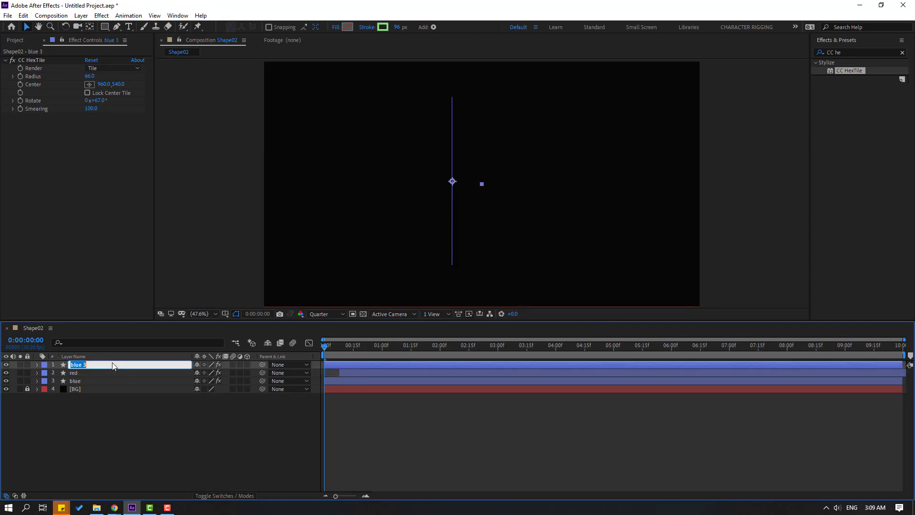
text(green)
key(Return)
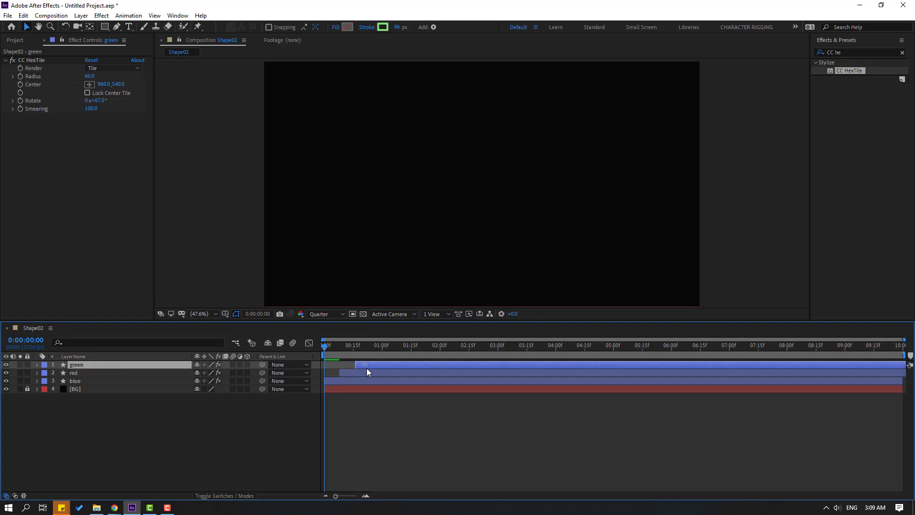
Step: Shift the green layer later in time, then preview and nudge its start slightly earlier
drag(367, 368, 368, 368)
key(space)
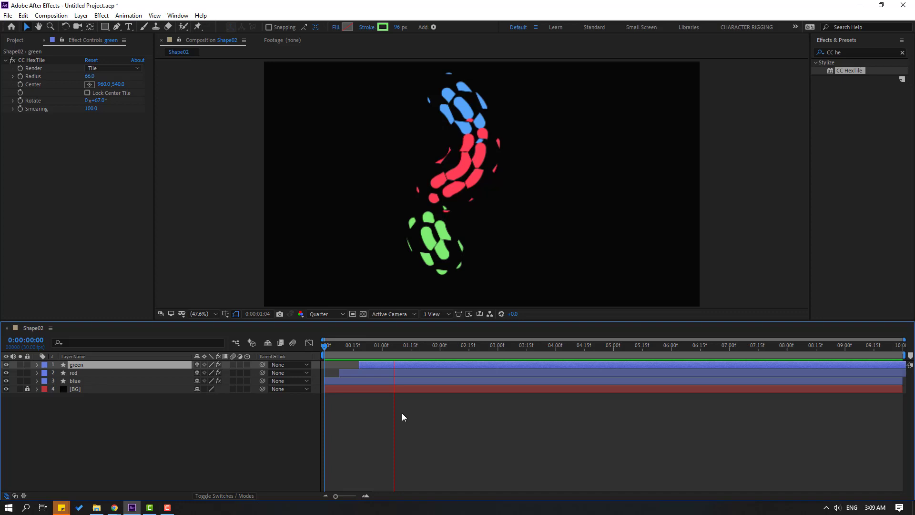
drag(336, 343, 348, 344)
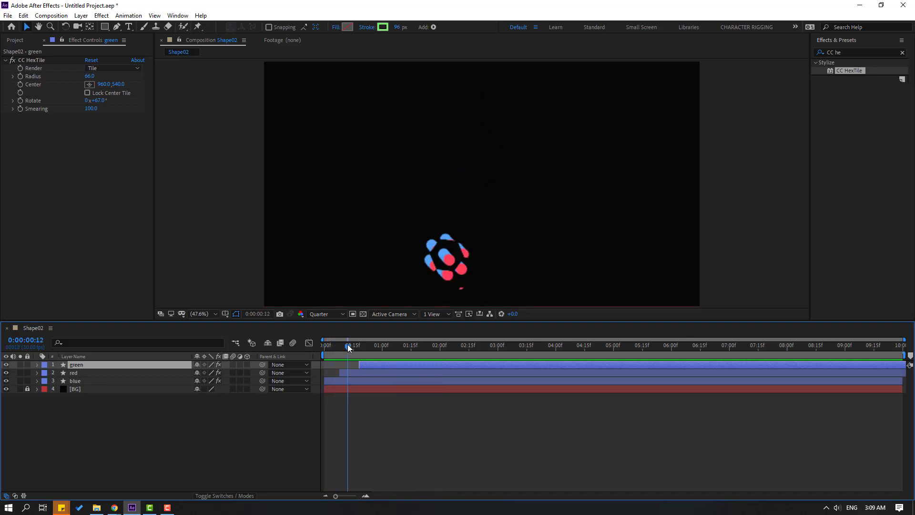
drag(360, 375, 363, 365)
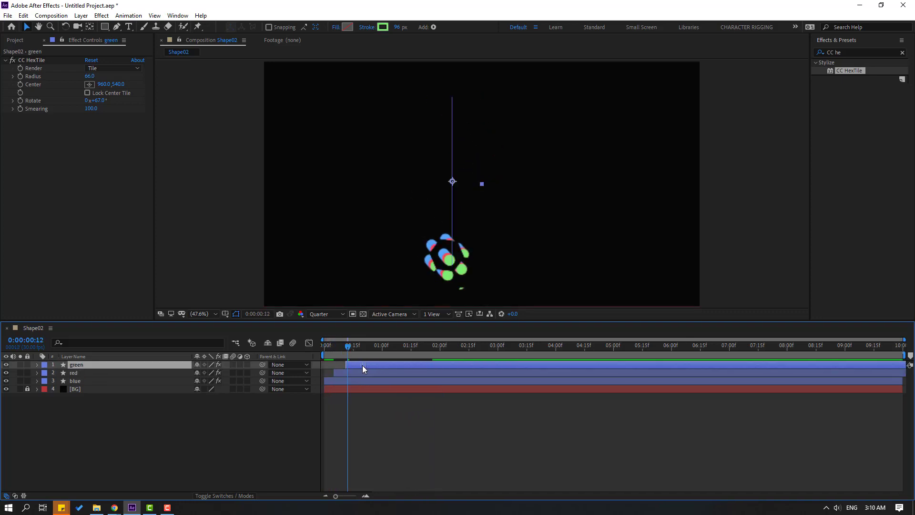
key(space)
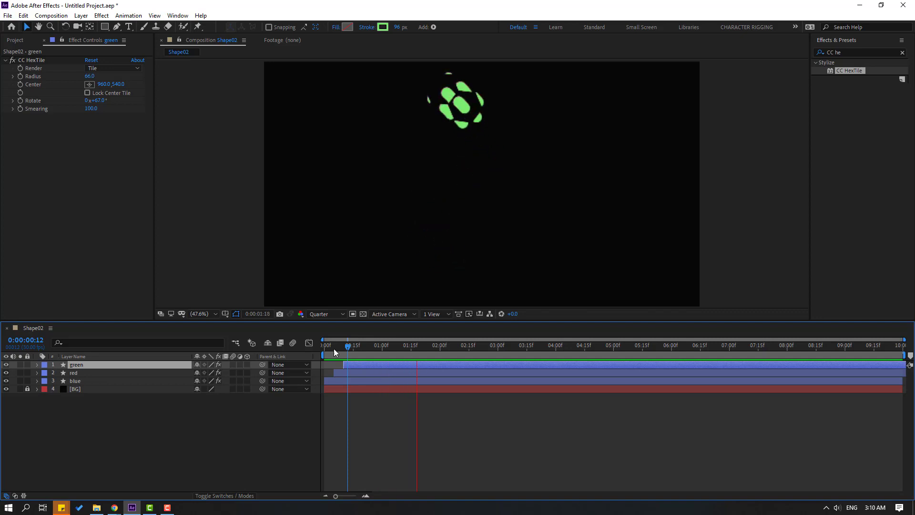
click(357, 345)
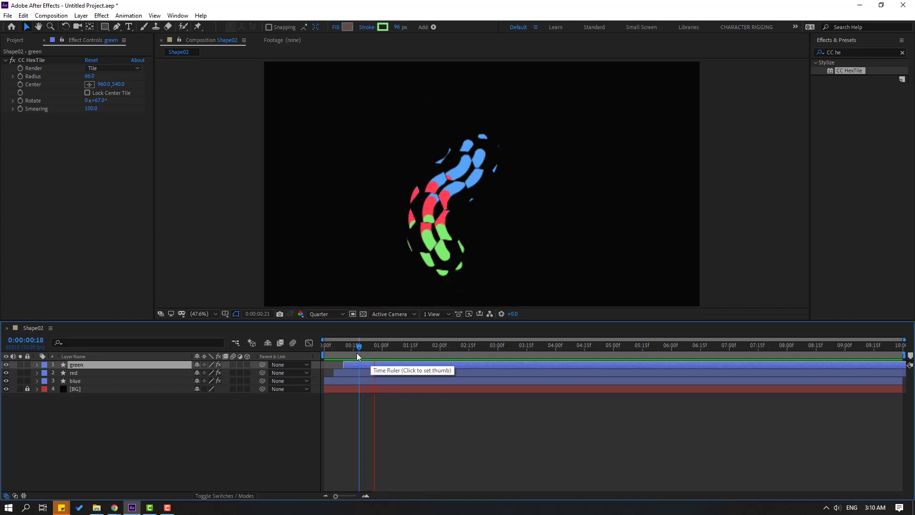
click(365, 345)
Step: Apply Glow to the blue layer and enlarge its radius to about 71
click(843, 54)
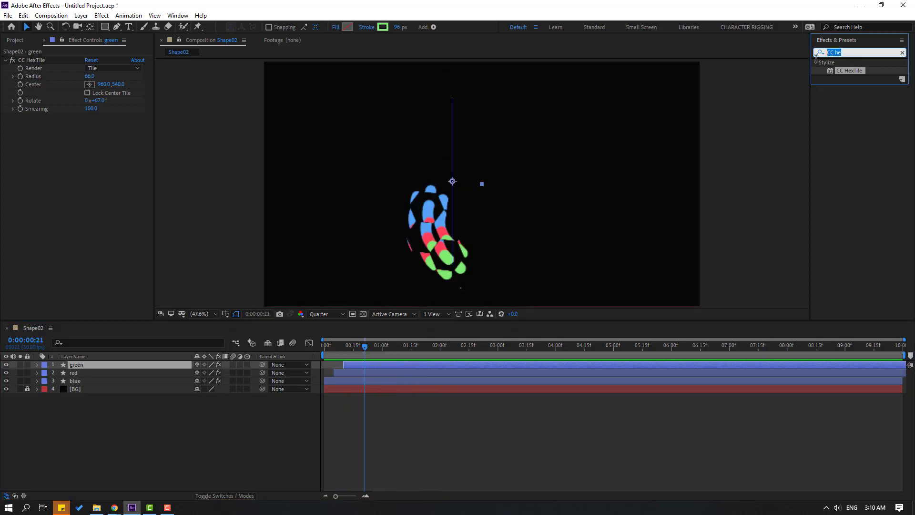
text(glow)
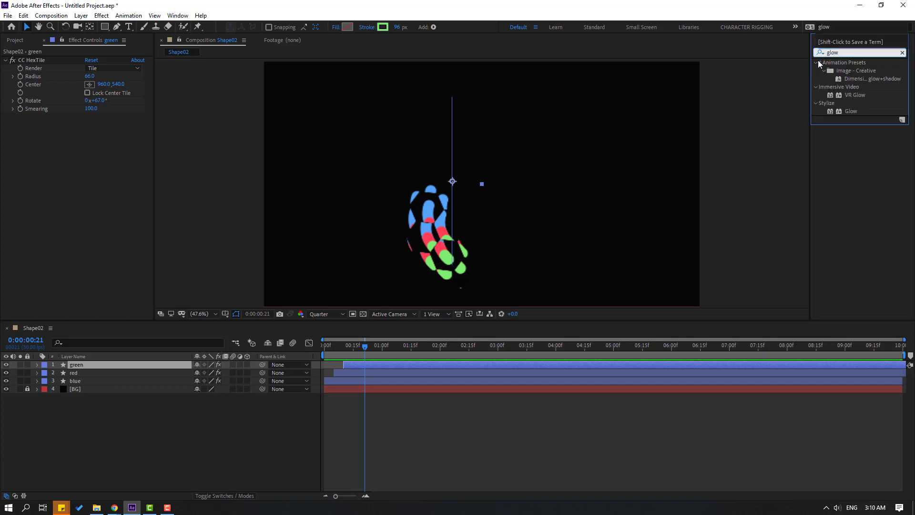
drag(851, 111, 84, 381)
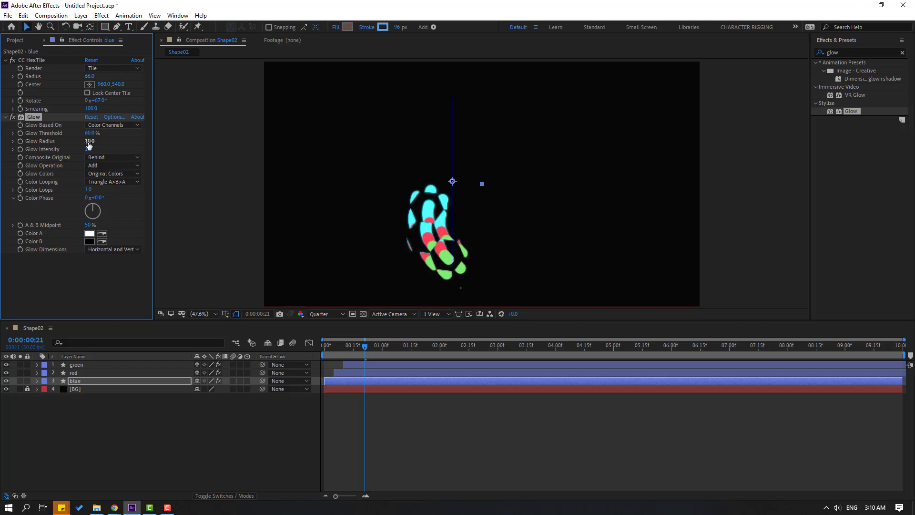
mouse_move(89, 141)
mouse_down()
mouse_move(112, 140)
mouse_move(99, 133)
mouse_up()
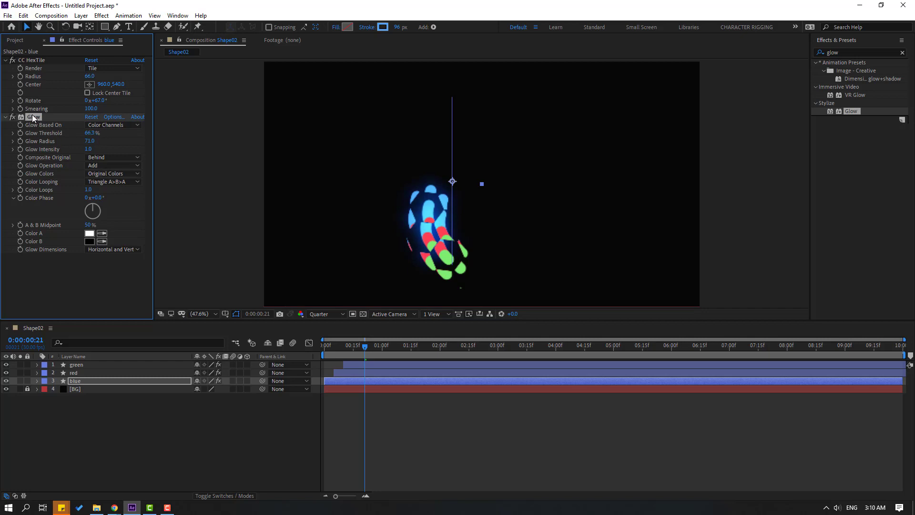
Step: Paste the blue layer's Glow effect onto the red and green layers
click(75, 373)
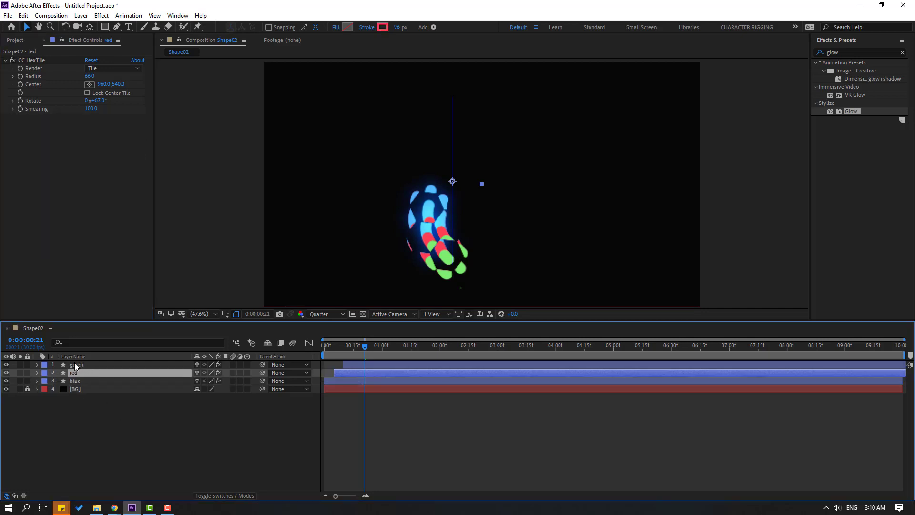
shift+click(75, 365)
key(ctrl+alt+shift+e)
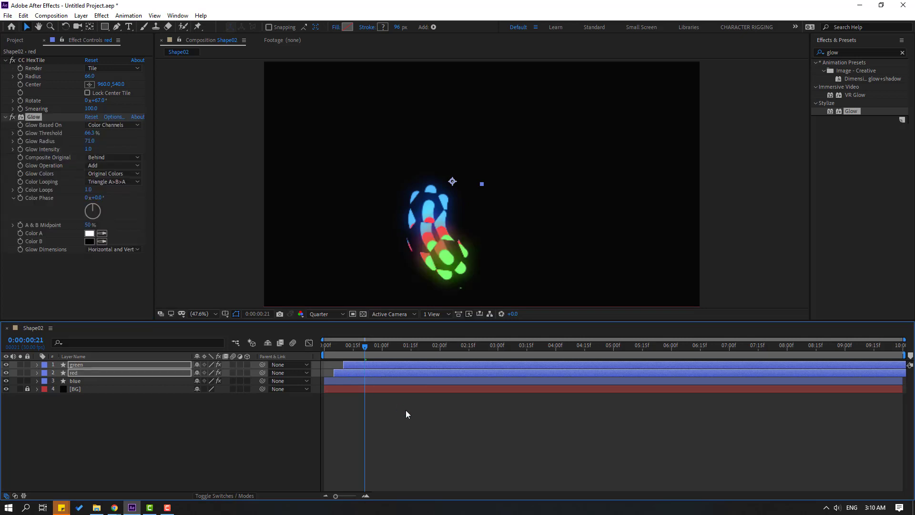
click(431, 420)
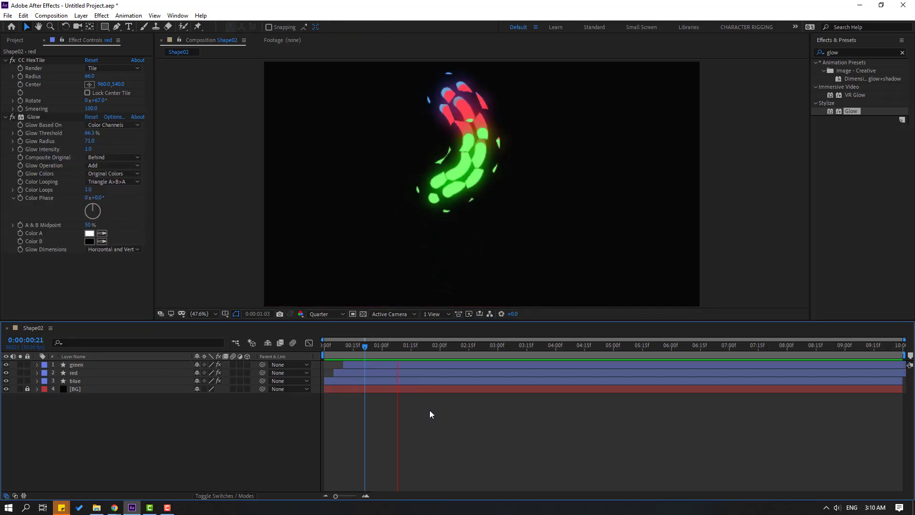
Step: Set the work area from frame 12 to 02:00 and preview it, adjusting viewer zoom
drag(366, 346, 441, 348)
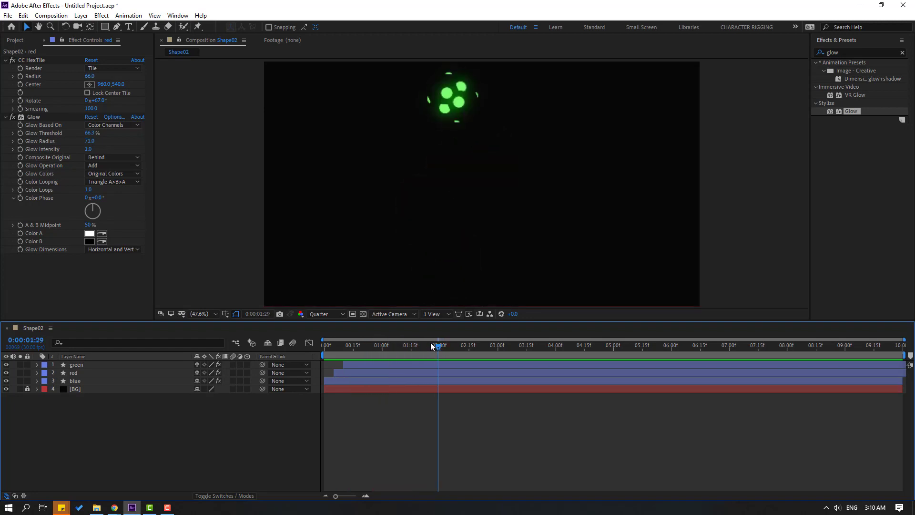
key(n)
key(space)
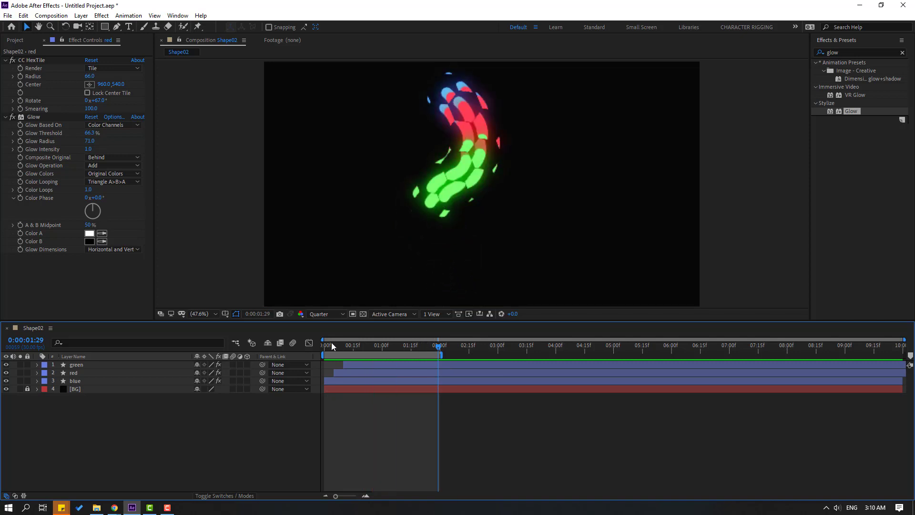
drag(331, 343, 347, 344)
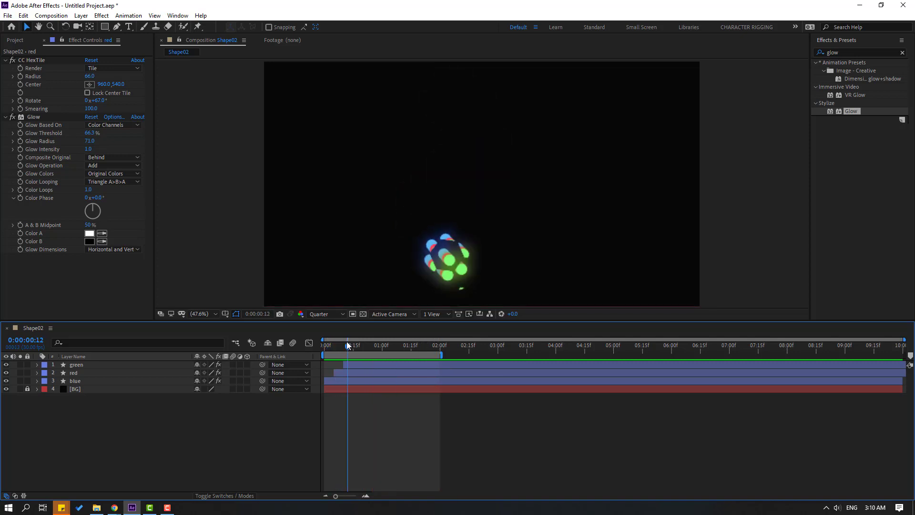
key(b)
key(space)
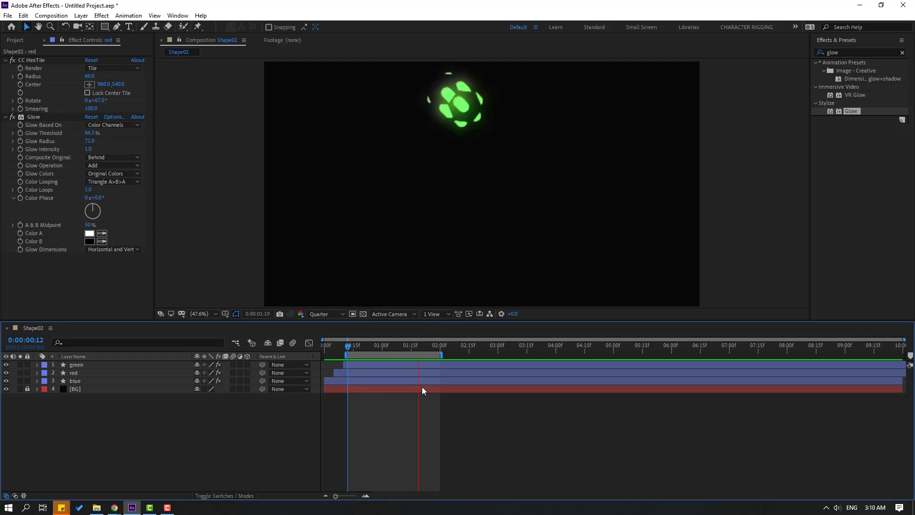
key(comma)
key(comma)
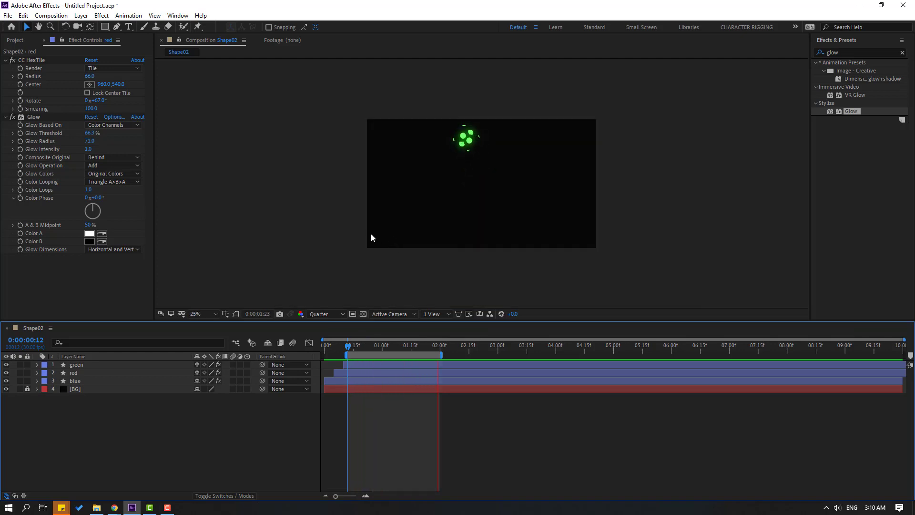
key(comma)
key(period)
key(period)
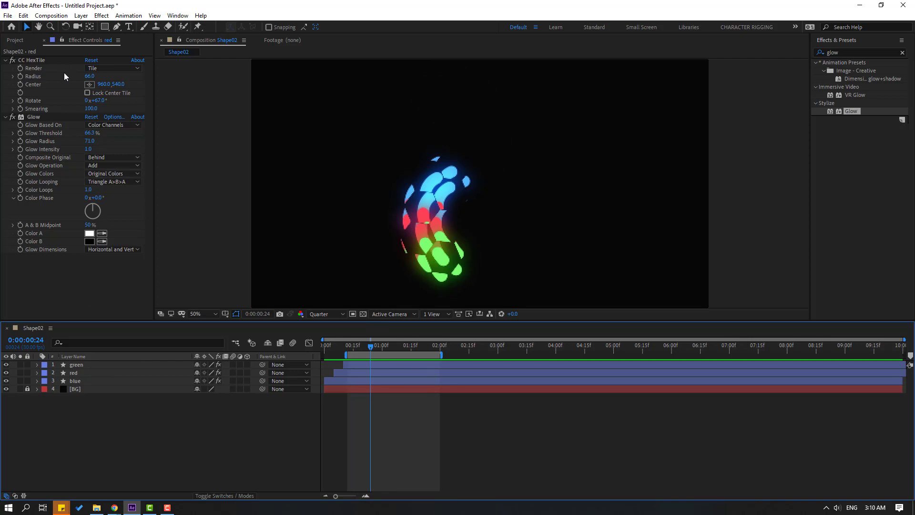
Step: Move blue's CC HexTile Center X right to about 1105 and rotate it to 138°
click(76, 382)
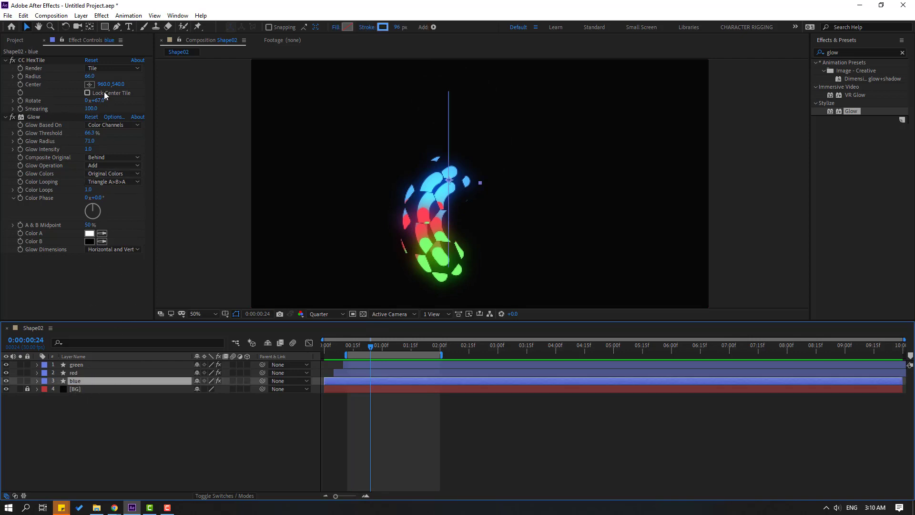
drag(102, 84, 170, 84)
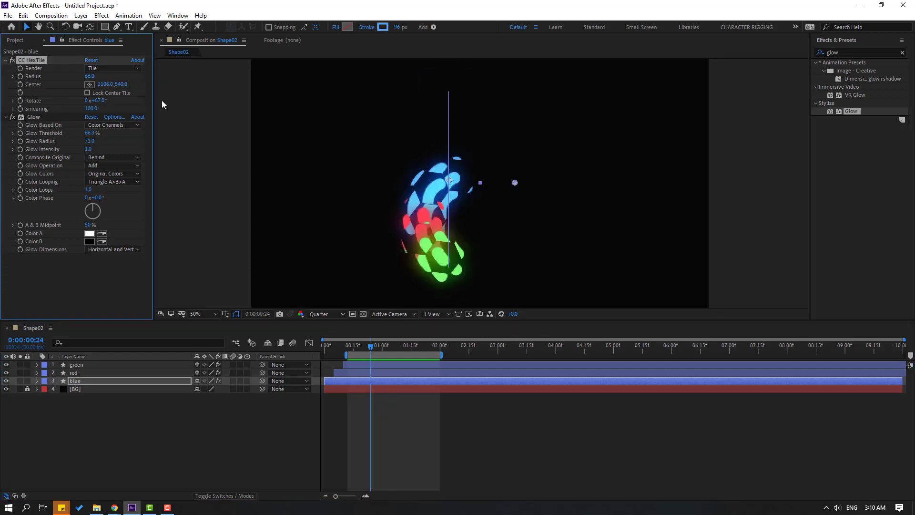
drag(99, 101, 131, 99)
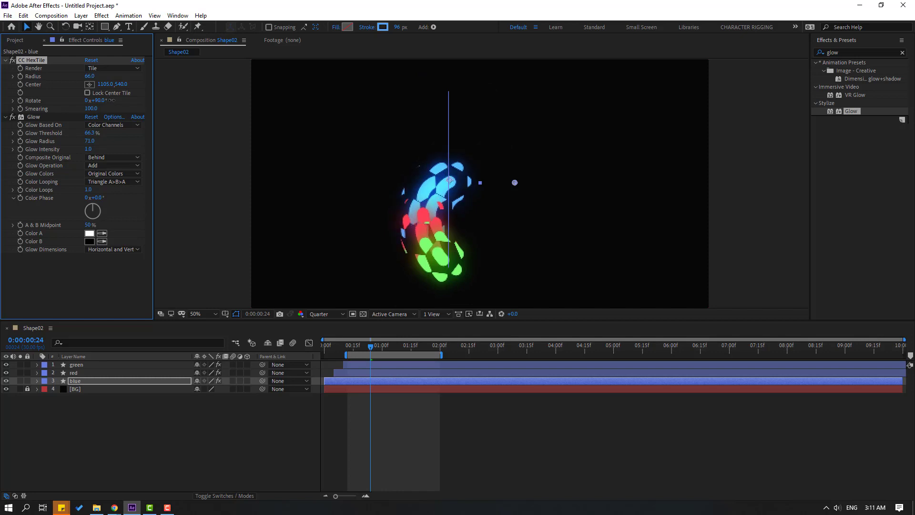
Step: Set red's CC HexTile Rotate to -13° and play the preview
click(65, 373)
drag(92, 101, 67, 122)
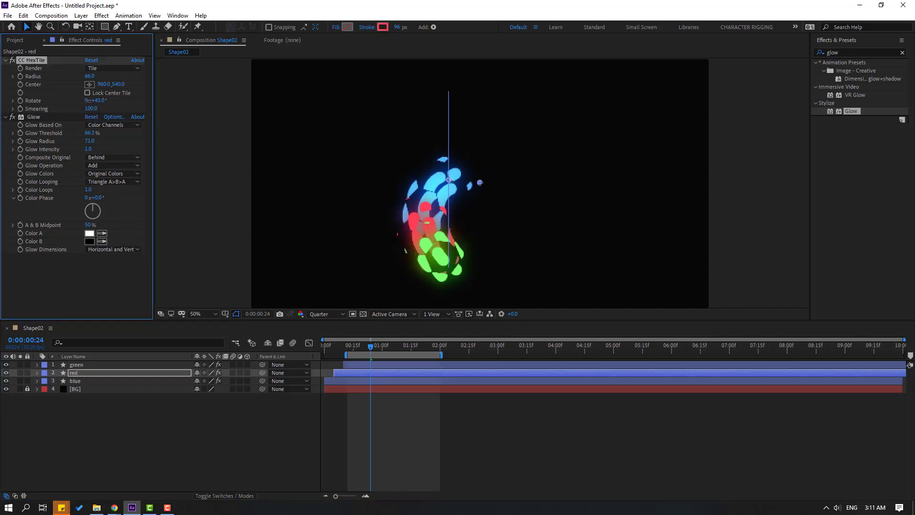
key(space)
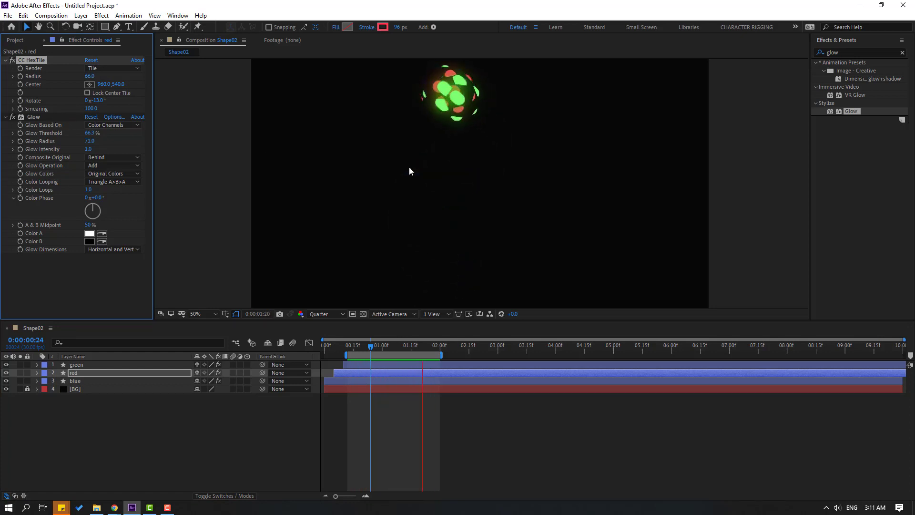
key(comma)
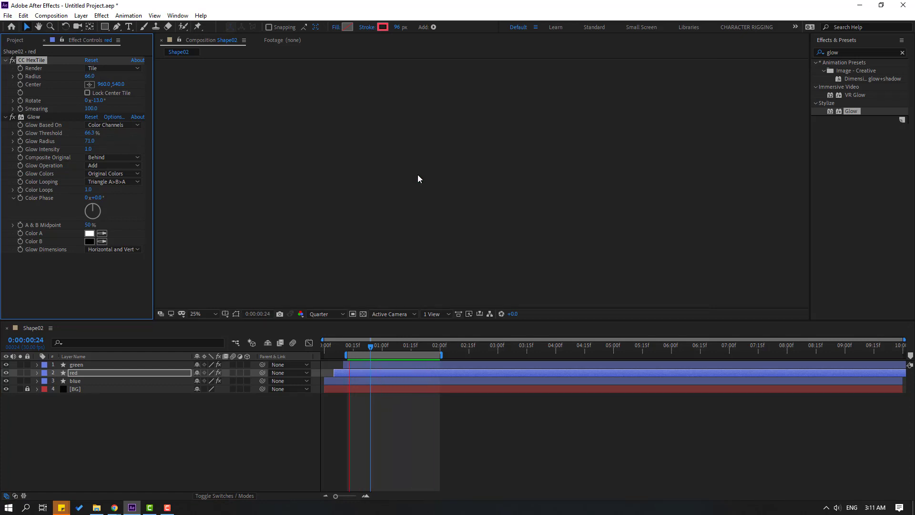